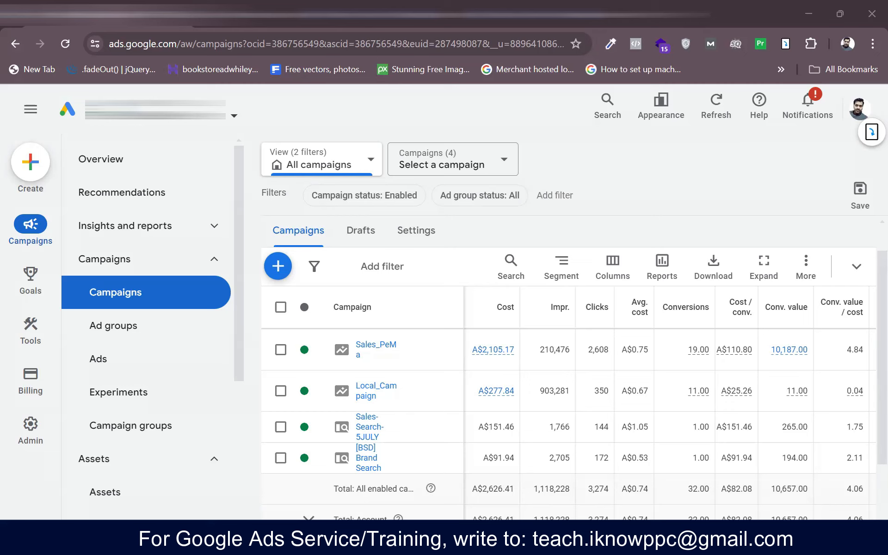
key("ctrl+shift+3")
mouse_move(569, 147)
left_mouse_down()
mouse_move(591, 157)
mouse_move(586, 176)
mouse_move(632, 144)
mouse_move(701, 135)
mouse_move(631, 196)
mouse_move(639, 198)
mouse_move(605, 194)
left_mouse_up()
mouse_move(603, 188)
left_mouse_down()
mouse_move(582, 221)
mouse_move(623, 207)
mouse_move(601, 190)
left_mouse_up()
mouse_move(558, 221)
left_mouse_down()
mouse_move(533, 235)
mouse_move(546, 233)
left_mouse_up()
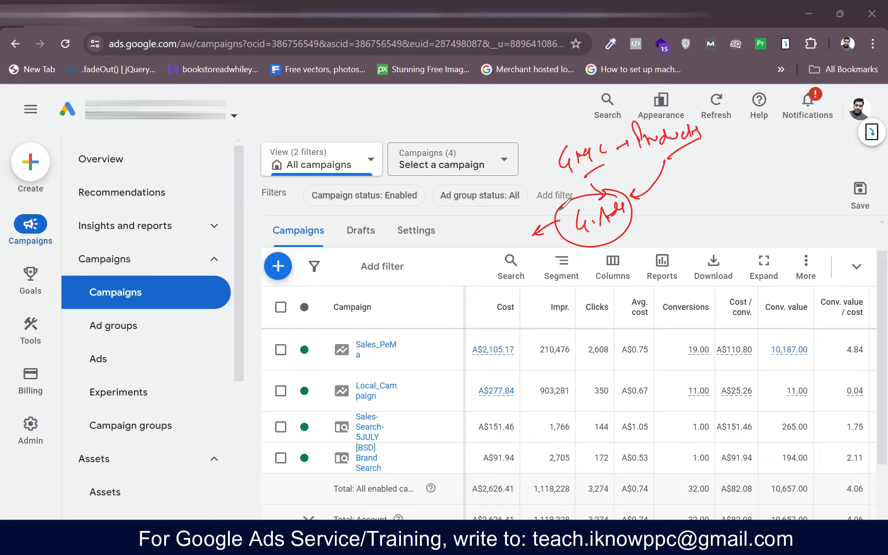
left_click_drag(558, 217, 540, 173)
key("Escape")
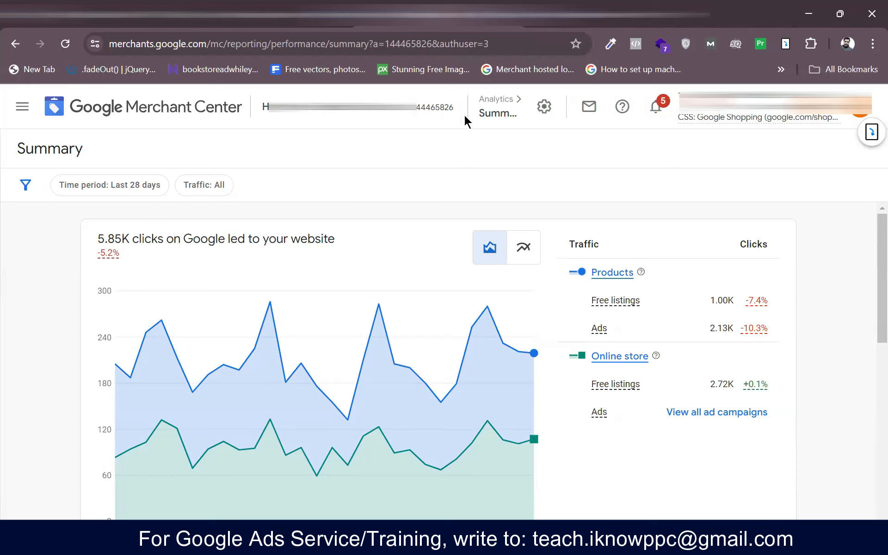
- Open the Merchant Center account's linked accounts and check its Google Ads link against the Google Ads account
left_click(544, 107)
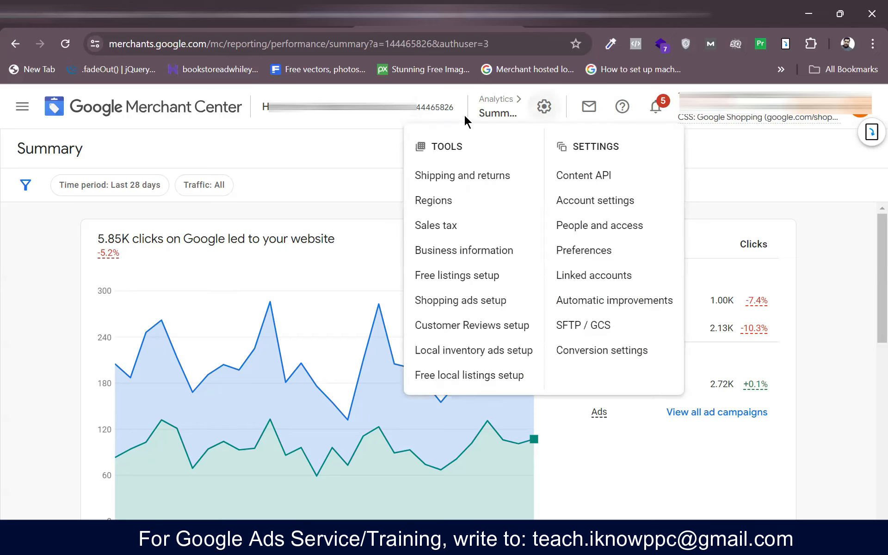
left_click(606, 277)
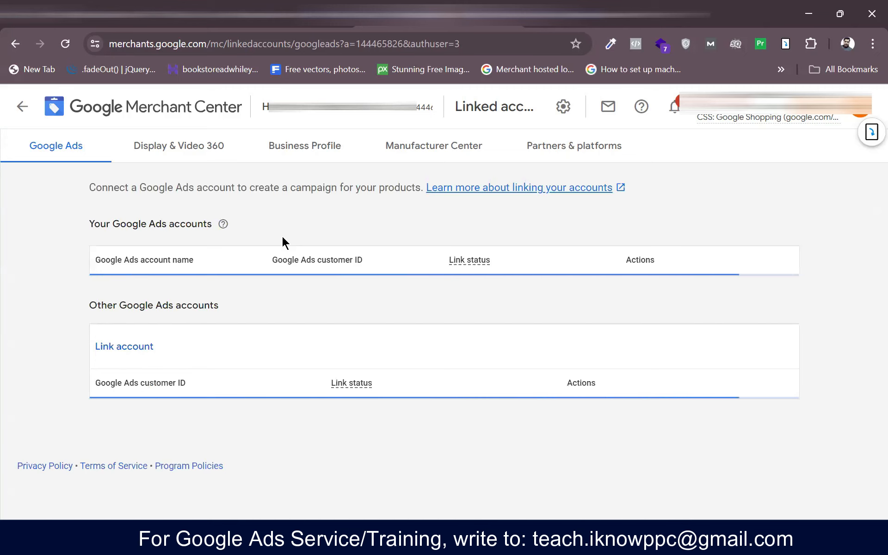
left_click(105, 16)
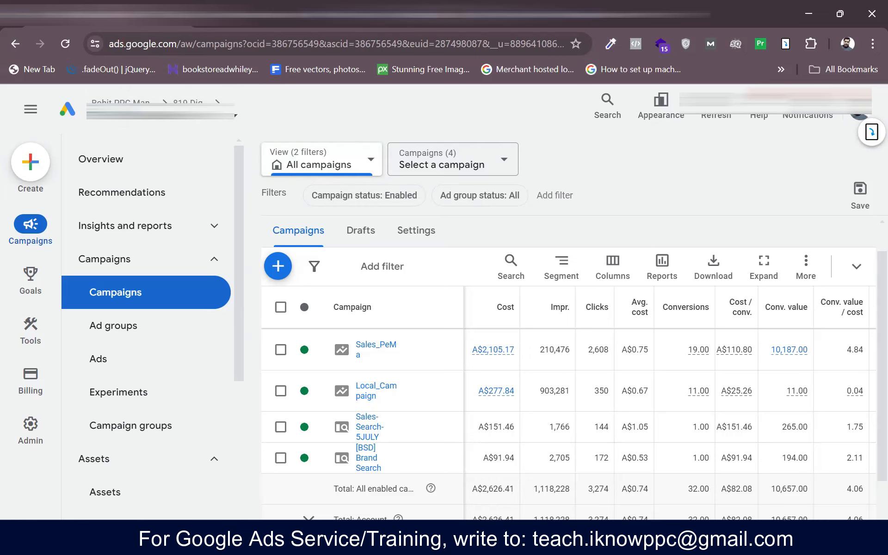
left_click(404, 17)
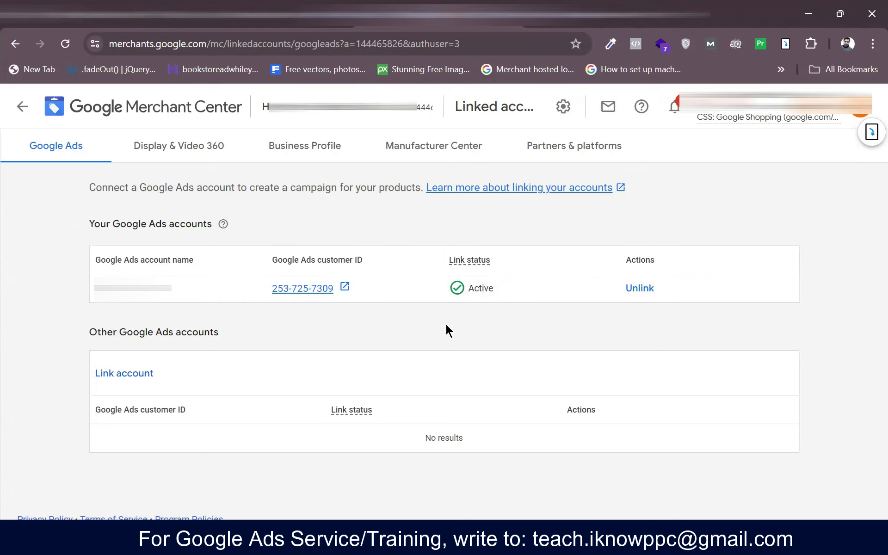
- View the request form for linking another Google Ads account by customer ID, and close it without linking
left_click(132, 373)
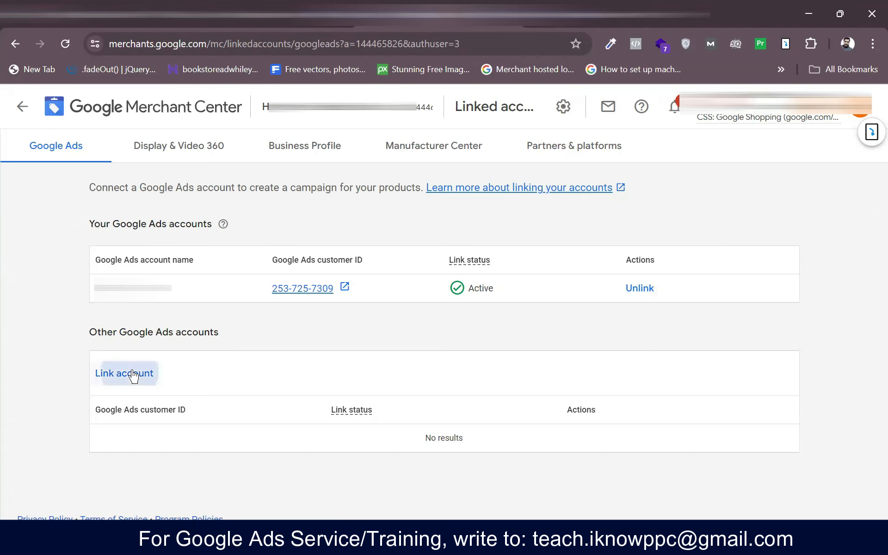
left_click(300, 342)
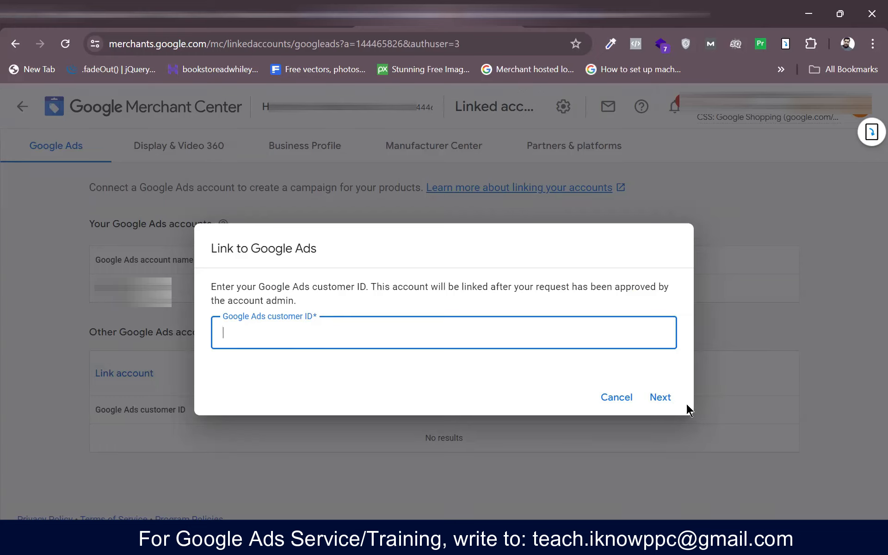
left_click(616, 397)
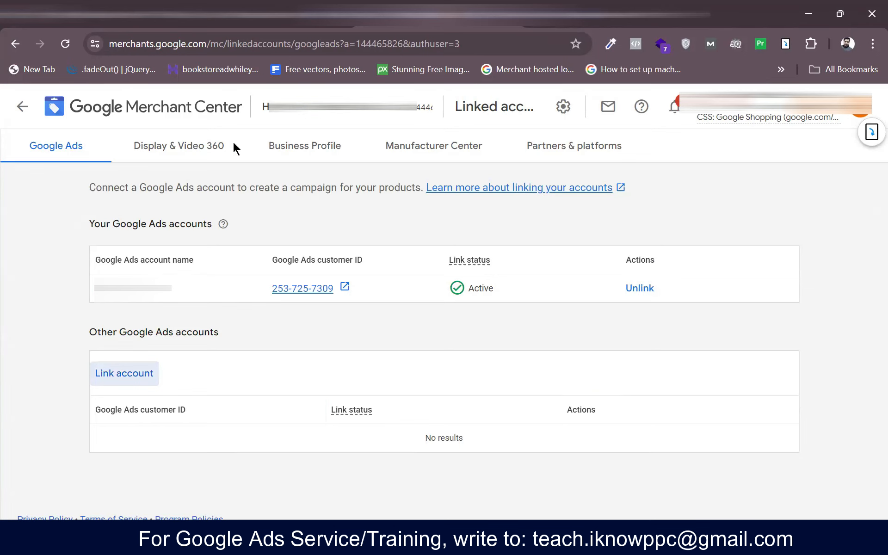
- Switch to the Merchant Center Next account and view the linked Google services under Apps and services
left_click(130, 24)
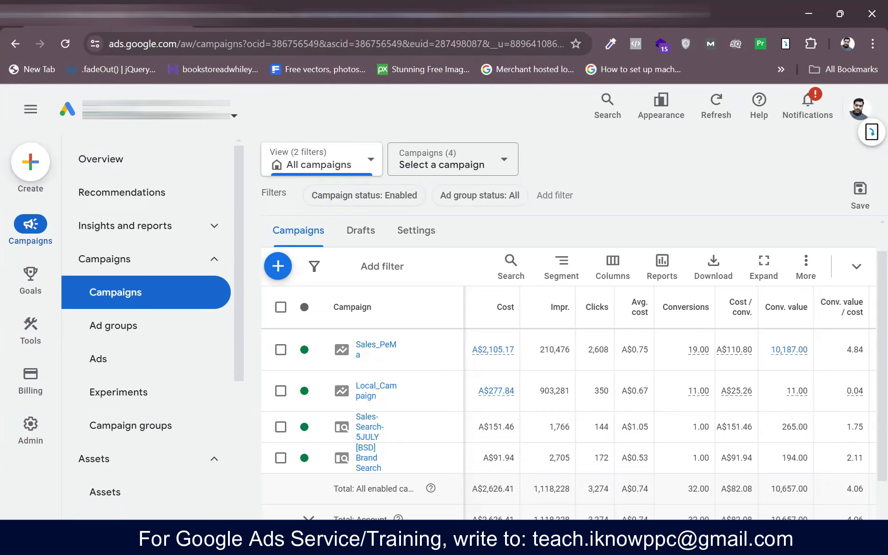
left_click(573, 23)
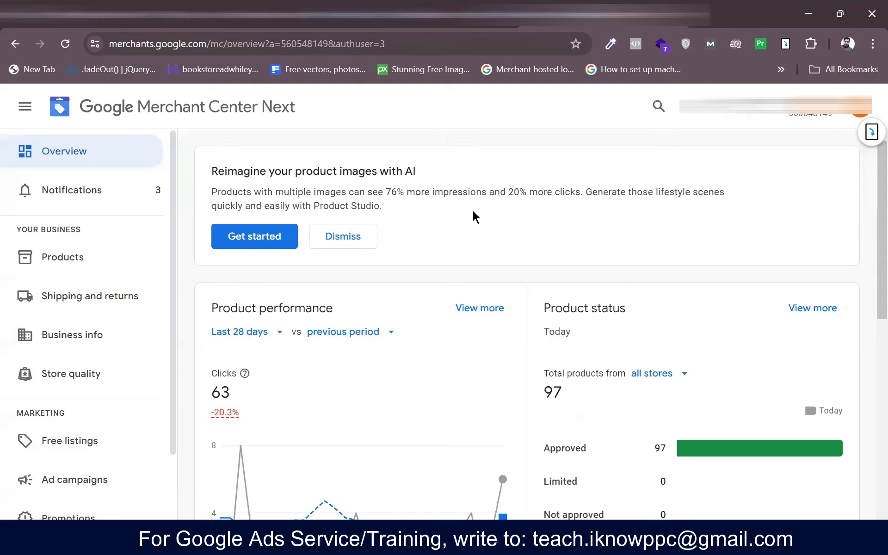
left_click(725, 113)
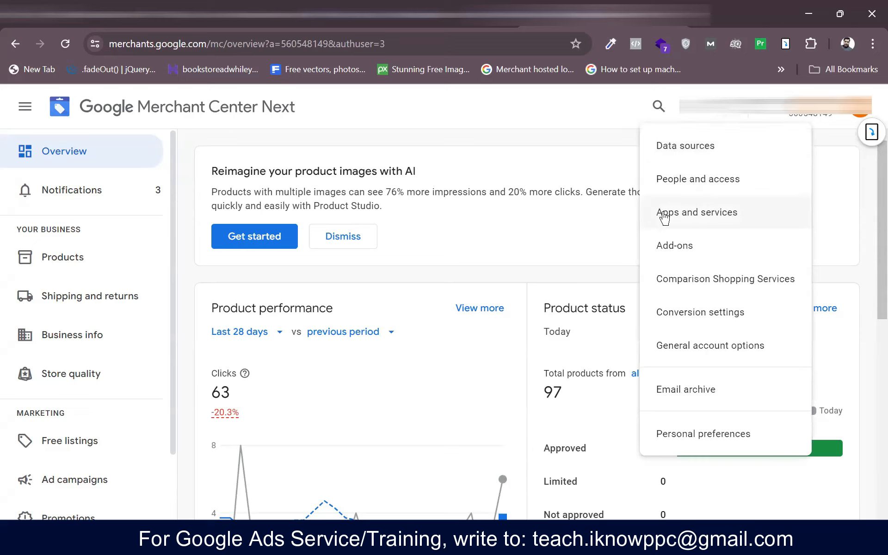
left_click(691, 216)
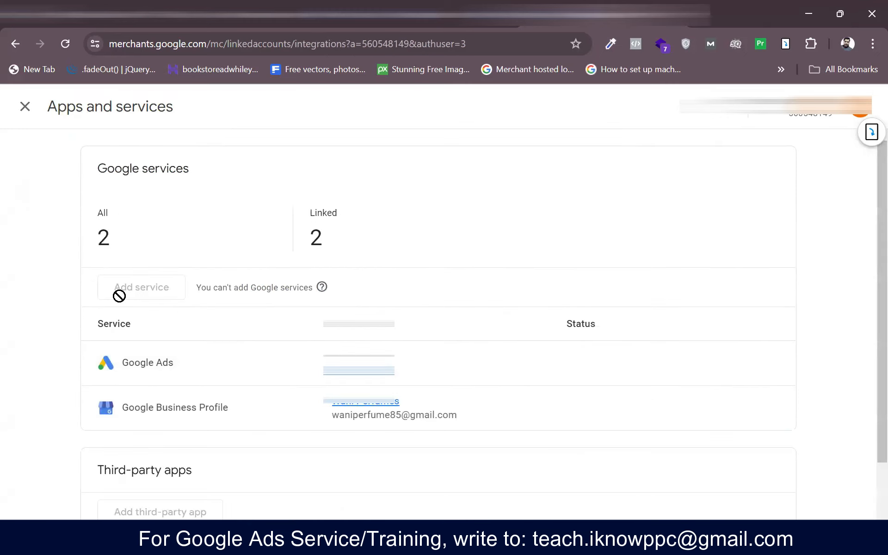
scroll(417, 295, "down", 1)
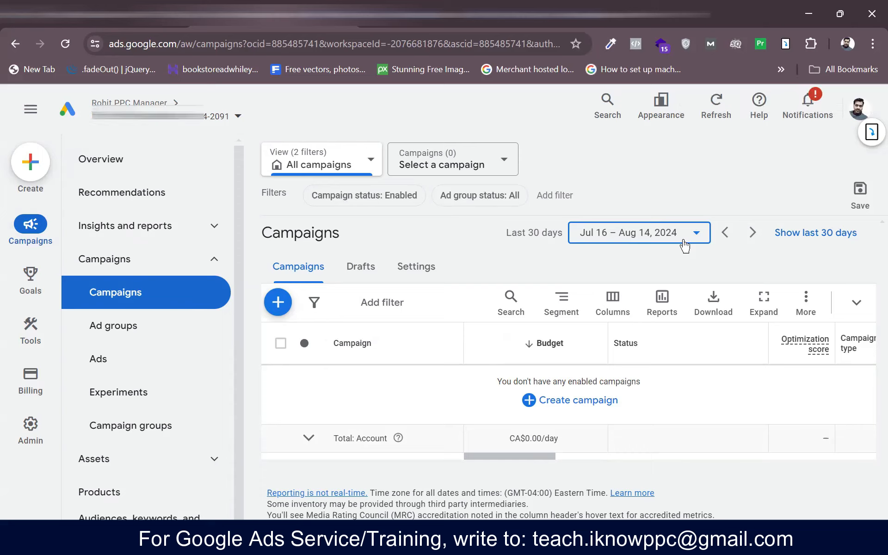
- Switch to Google Ads and check the Google Merchant Center link in the Data manager
mouse_move(32, 326)
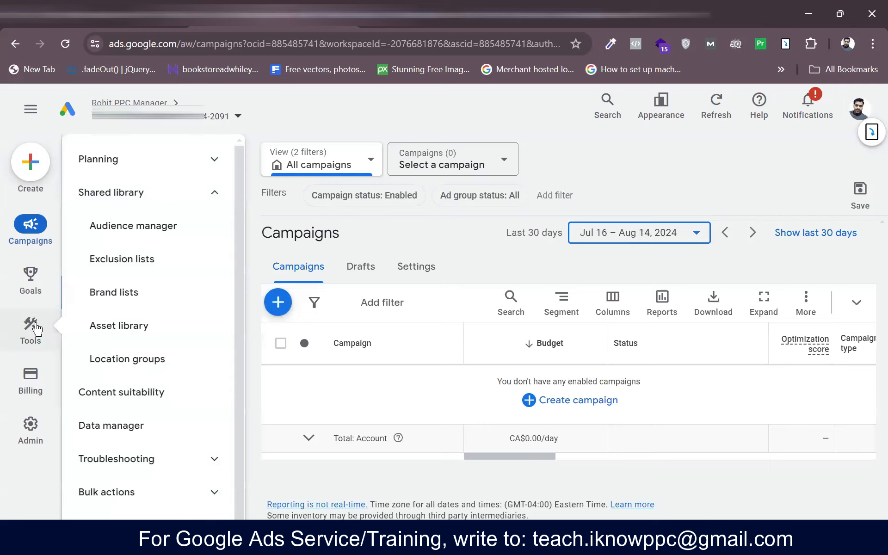
left_click(119, 433)
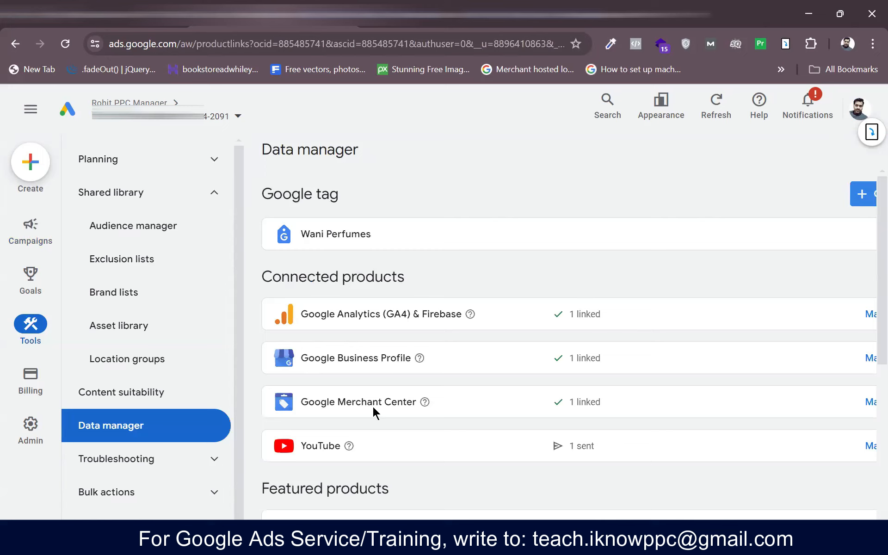
scroll(662, 369, "right", 2)
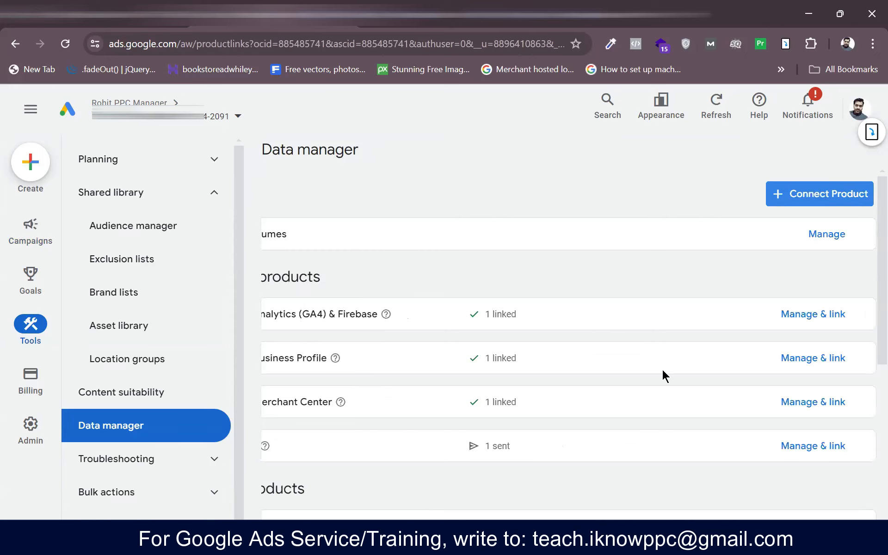
- Browse the data sources available for connecting a product, and close the list without connecting one
left_click(795, 204)
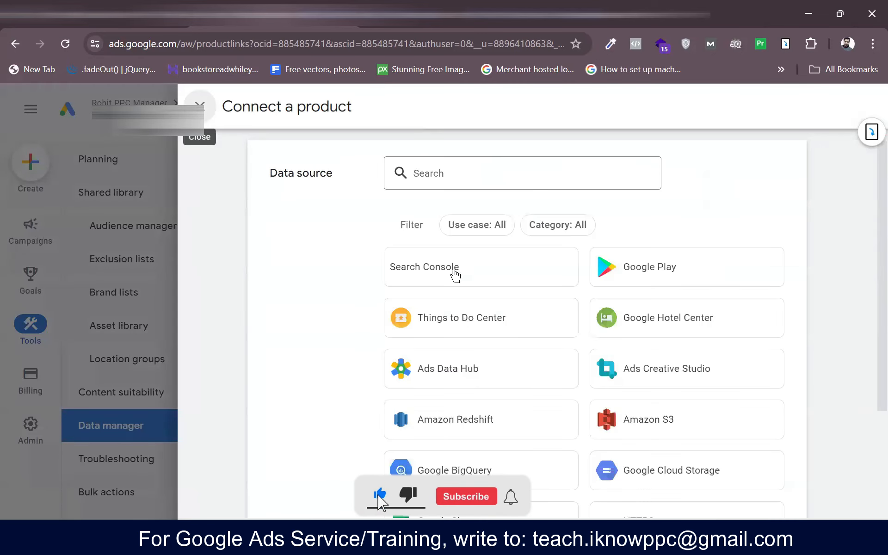
scroll(544, 347, "down", 5)
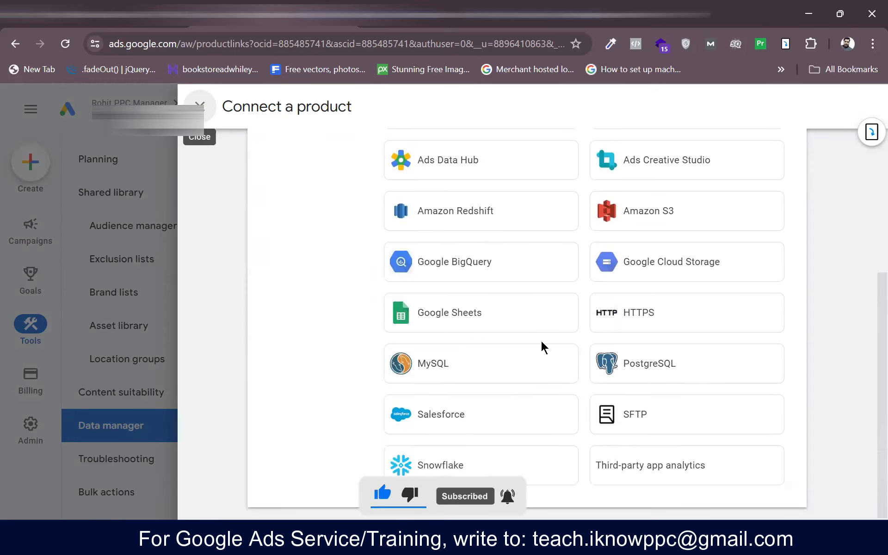
scroll(541, 340, "up", 5)
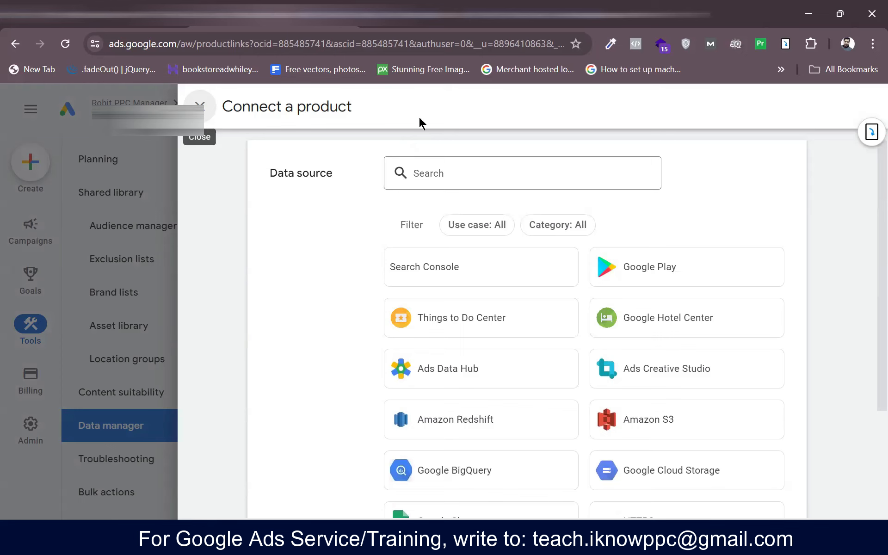
left_click(459, 26)
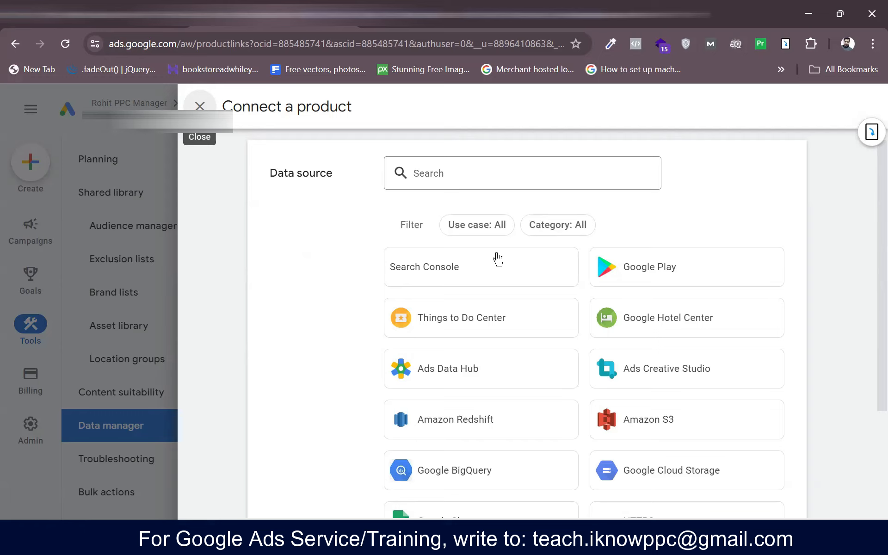
left_click(200, 106)
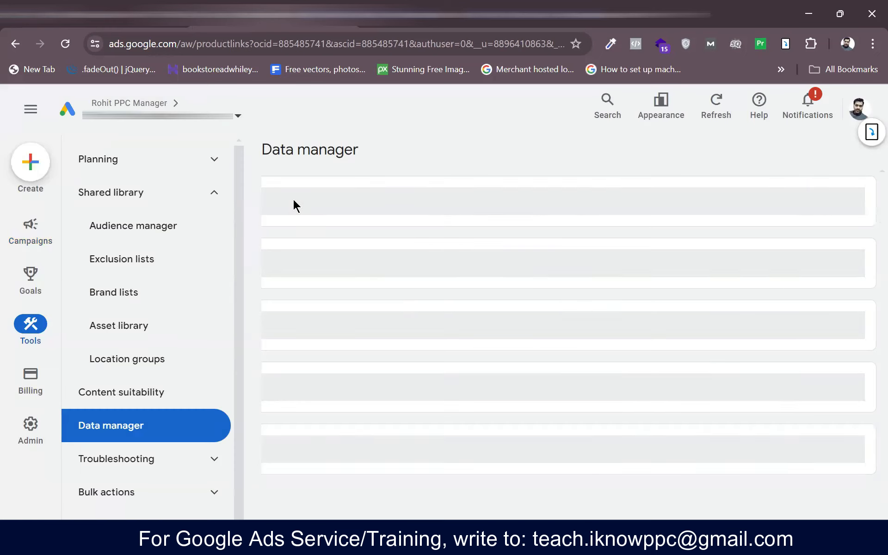
- Return to the account's campaign list and start creating a new campaign
mouse_move(54, 234)
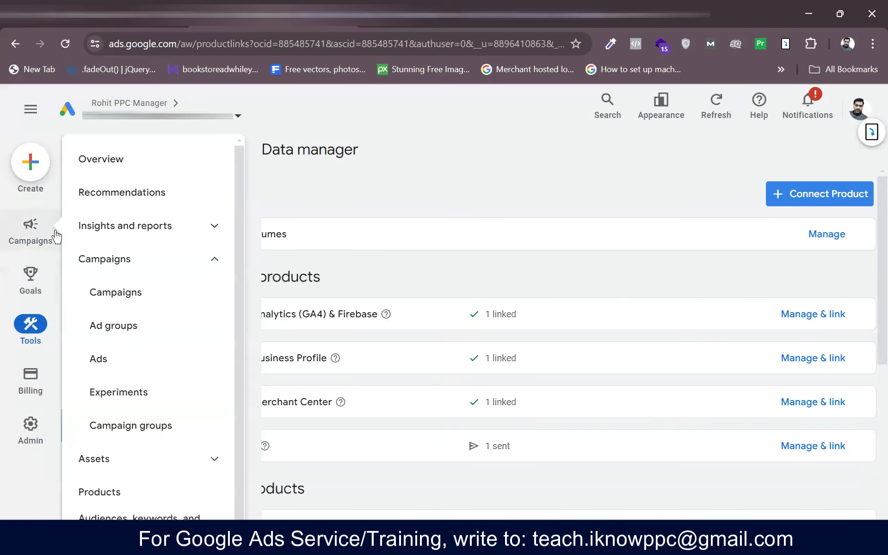
left_click(109, 308)
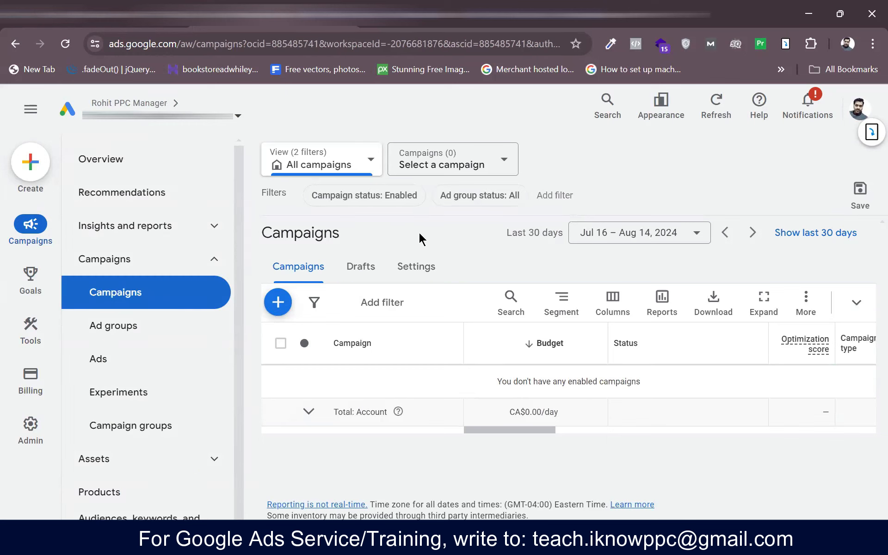
left_click(282, 304)
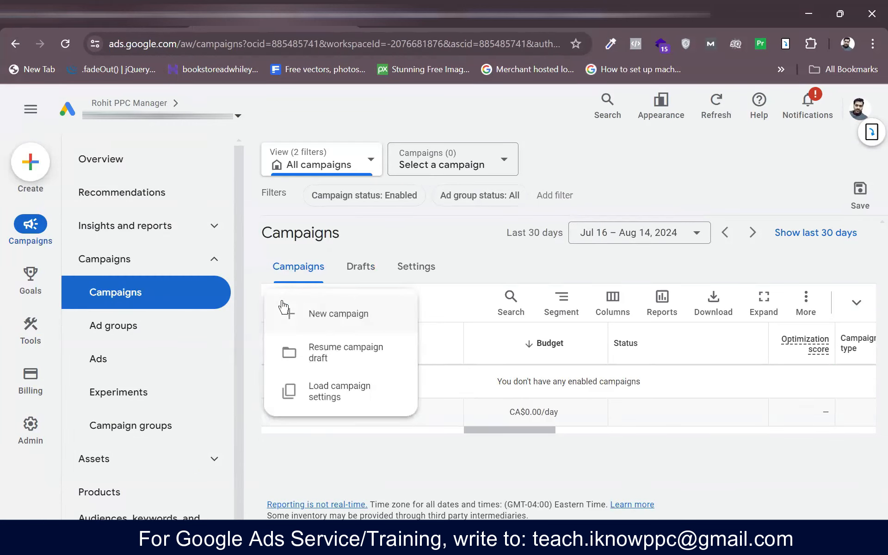
left_click(336, 314)
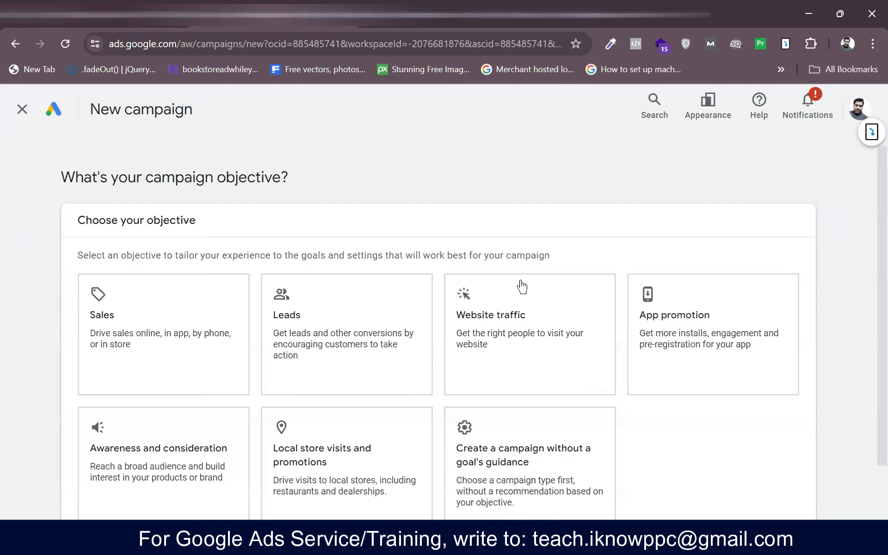
- Choose Sales as the campaign objective and continue with the account-default conversion goals
left_click(175, 318)
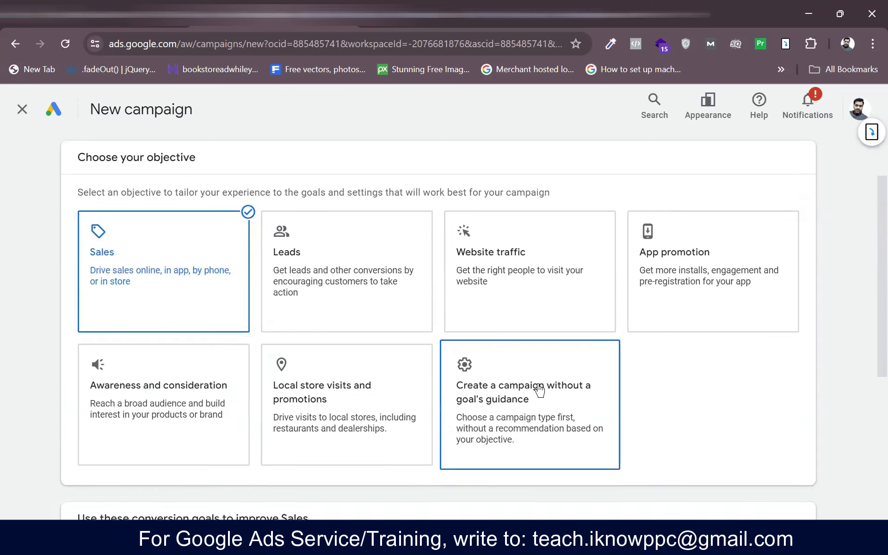
scroll(601, 379, "down", 5)
scroll(382, 314, "up", 3)
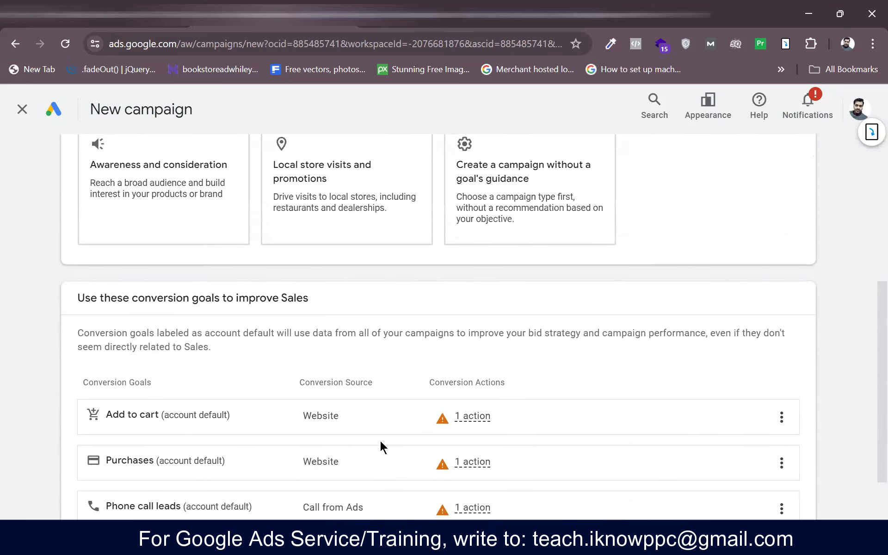
scroll(380, 444, "down", 3)
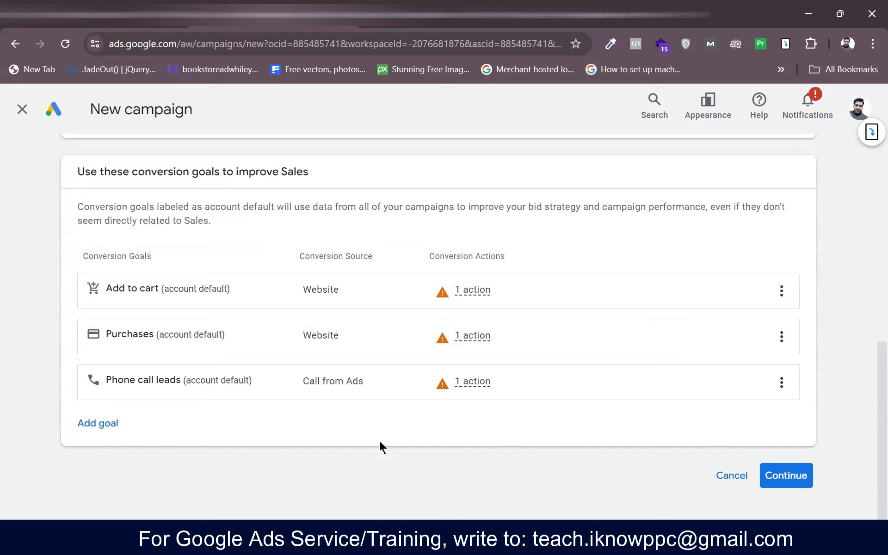
left_click(787, 475)
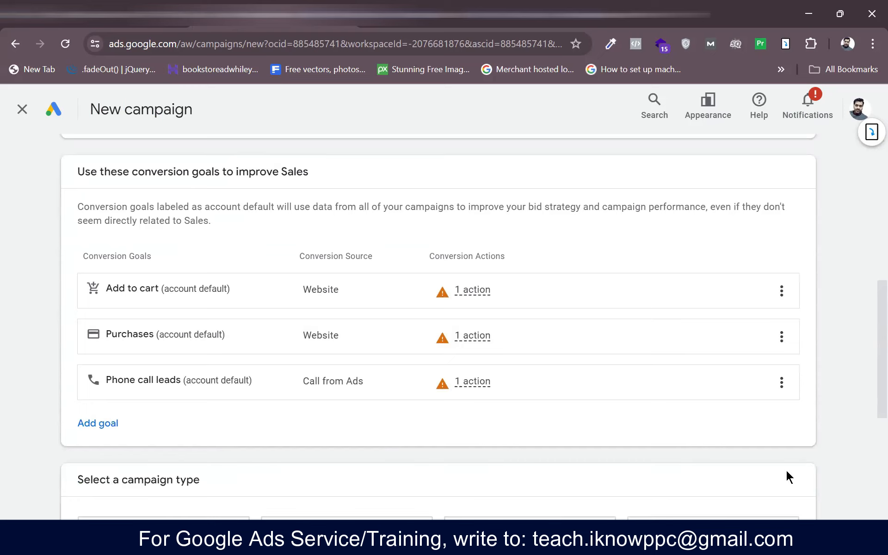
- Select Shopping as the campaign type
scroll(786, 470, "down", 5)
scroll(293, 462, "down", 3)
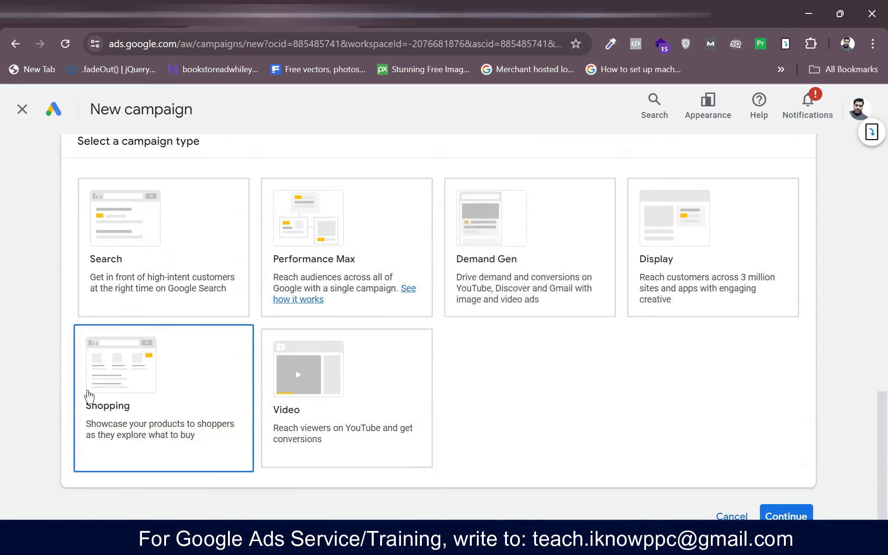
left_click(88, 396)
- Choose the Wani Perfumes Merchant Center account as the source of the campaign's products
scroll(556, 409, "down", 1)
scroll(557, 409, "down", 3)
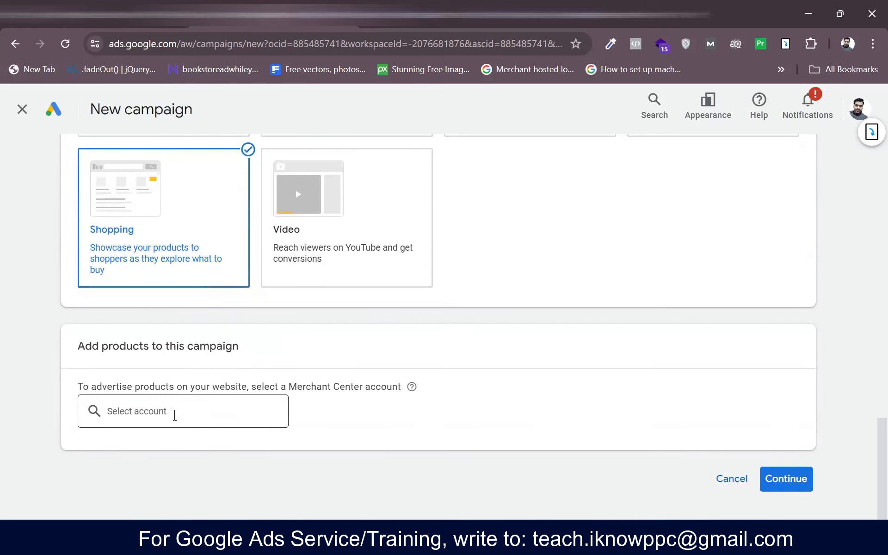
left_click(176, 415)
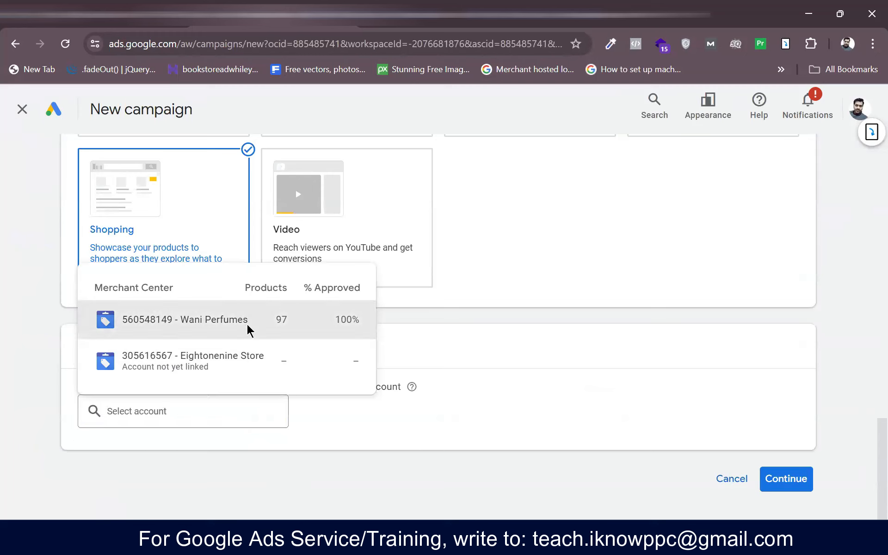
left_click(249, 329)
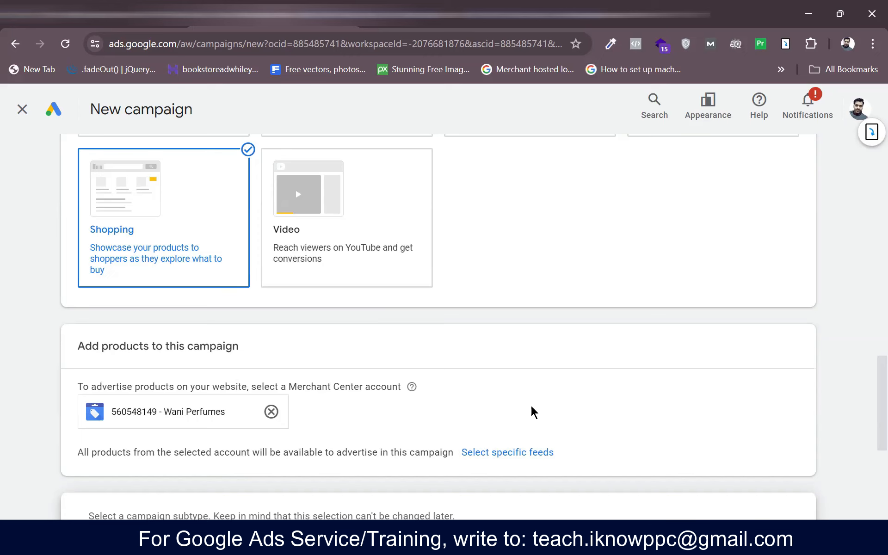
scroll(531, 410, "down", 5)
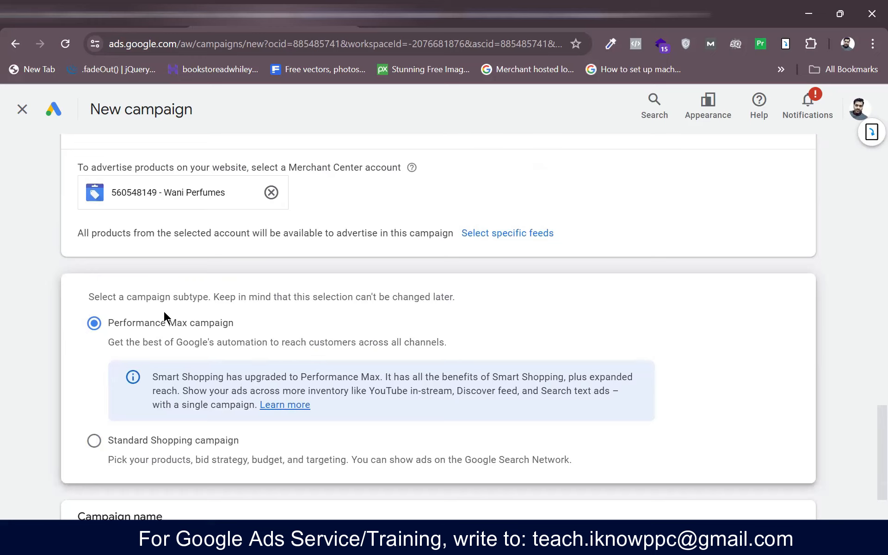
- Choose Standard Shopping campaign as the campaign subtype and continue to the campaign settings
left_click(93, 440)
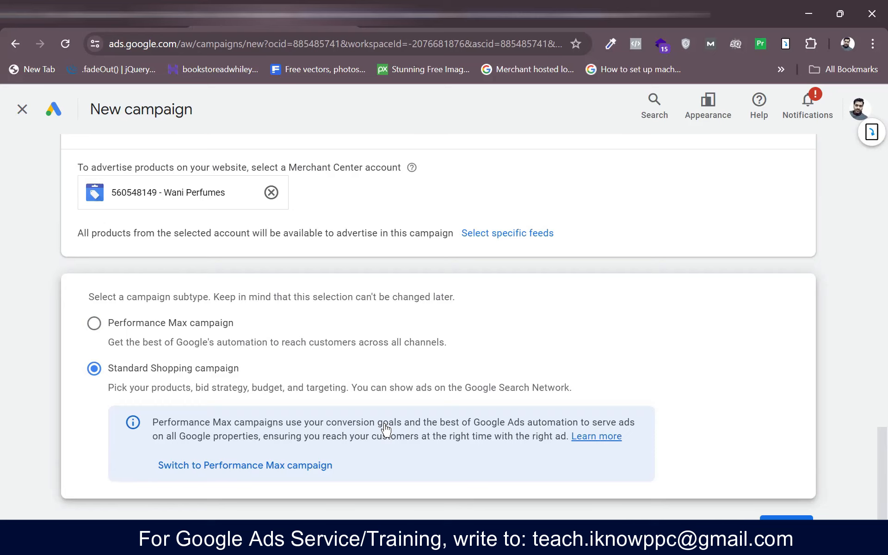
scroll(859, 434, "down", 1)
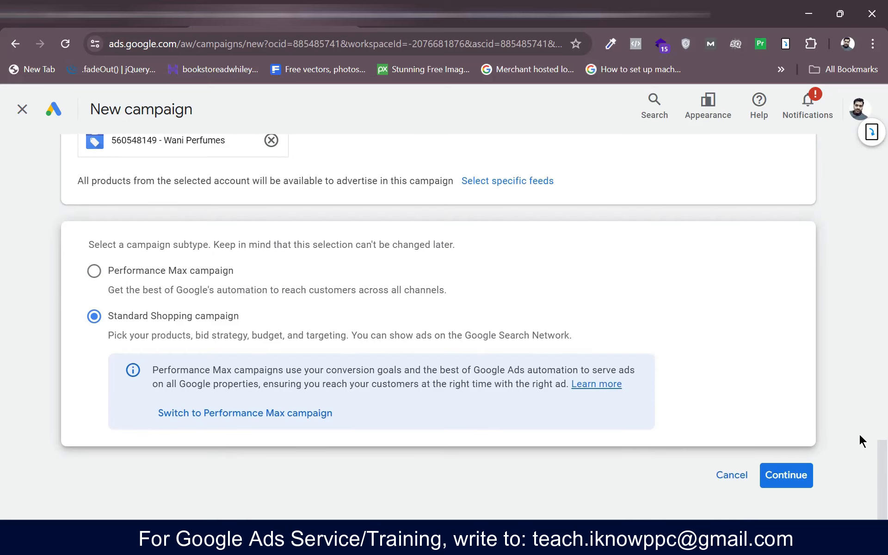
left_click(789, 478)
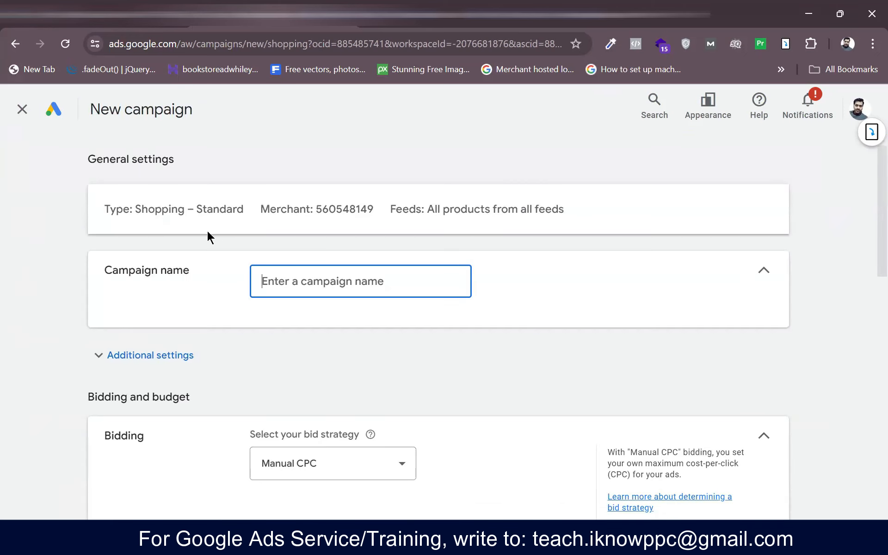
- Set the campaign's bid strategy to Maximize clicks
left_click_drag(421, 209, 560, 210)
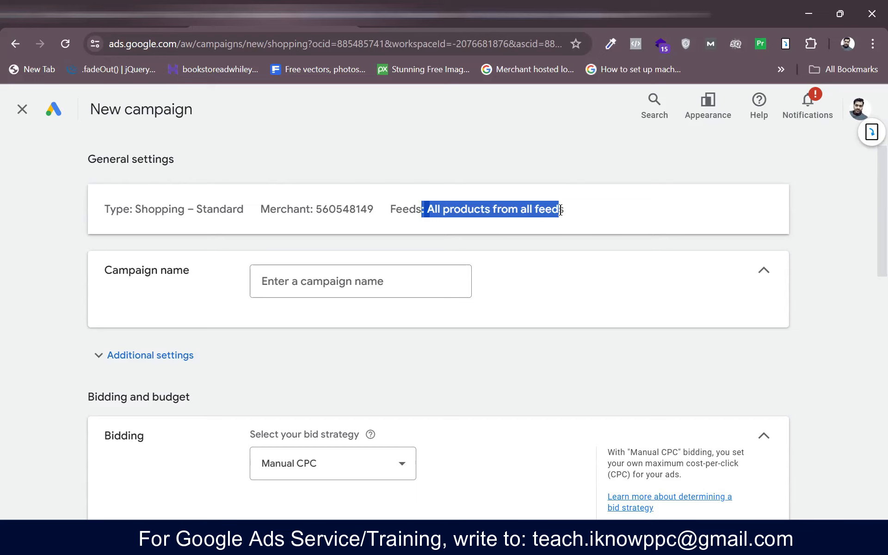
scroll(346, 288, "down", 3)
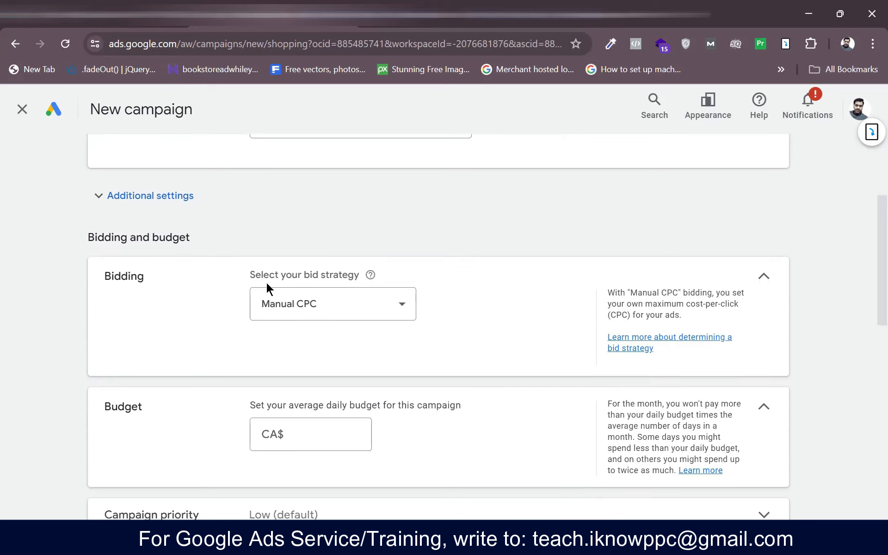
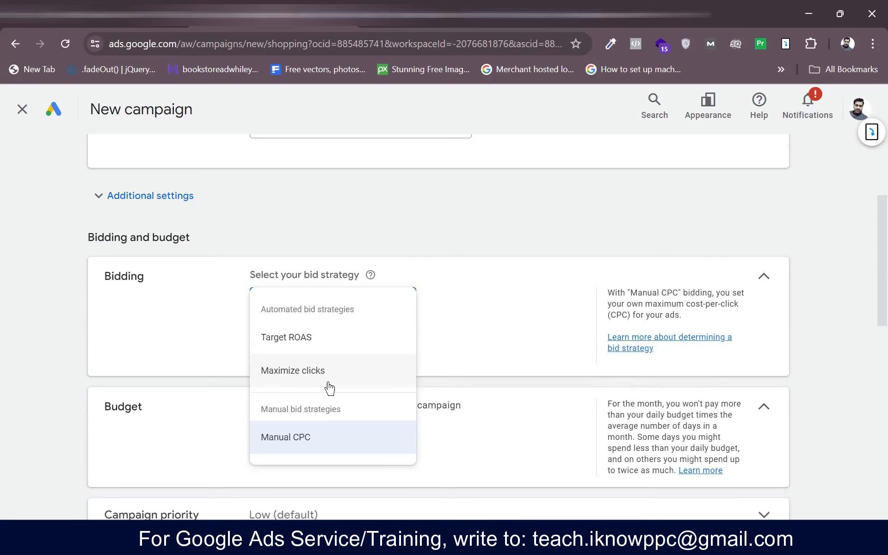
left_click(295, 370)
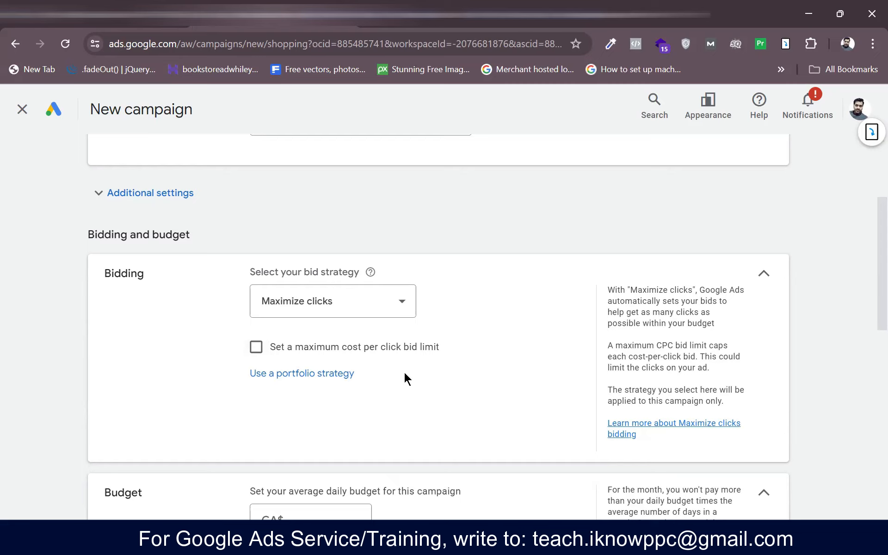
- Set the campaign's average daily budget to CA$100 and expand the campaign priority options
scroll(404, 373, "down", 3)
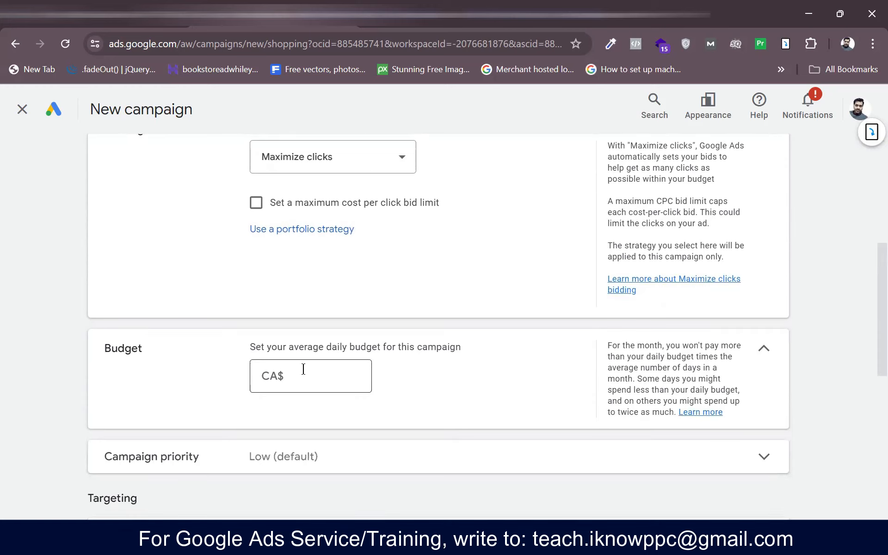
left_click(302, 369)
type("100")
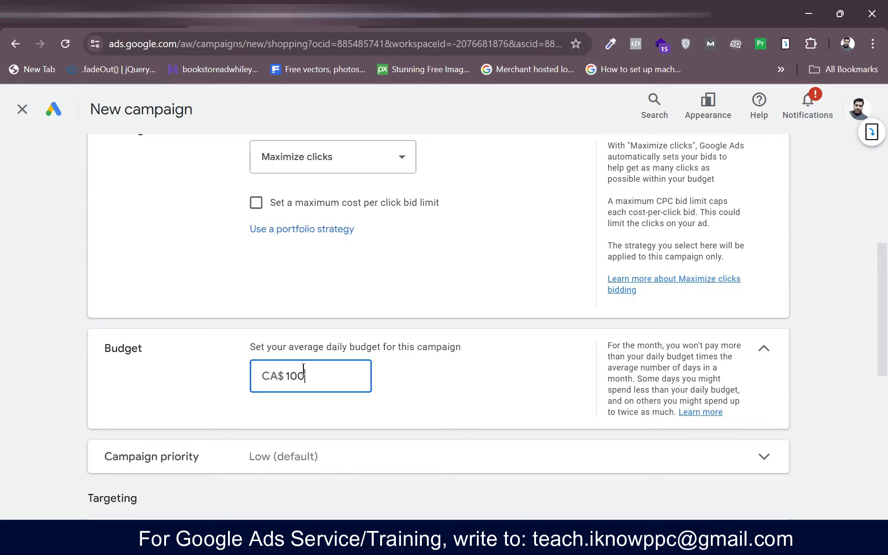
left_click(494, 370)
scroll(492, 375, "down", 2)
left_click(392, 389)
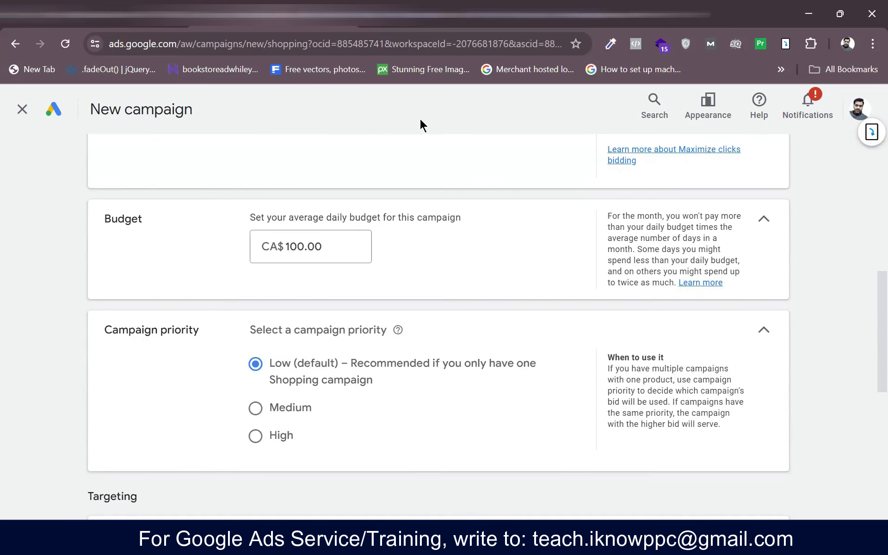
key("ctrl+shift+3")
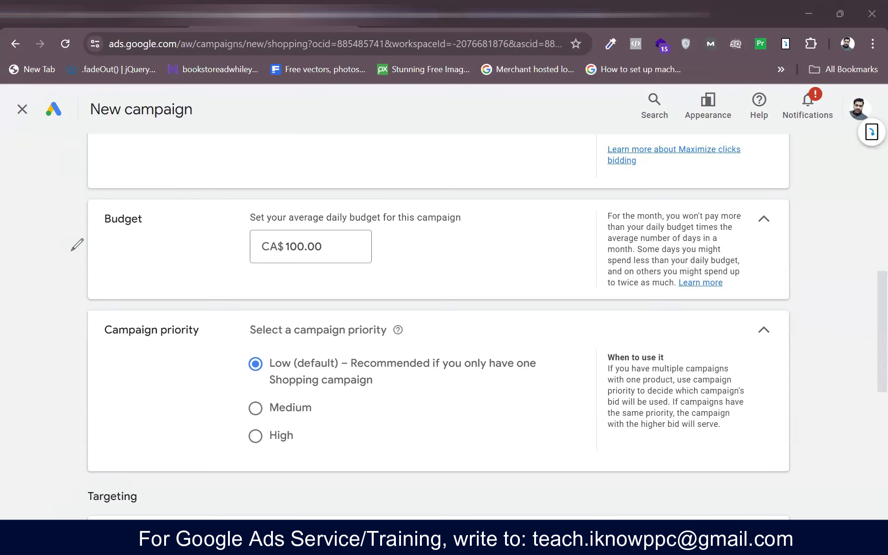
mouse_move(50, 391)
left_mouse_down()
mouse_move(60, 378)
mouse_move(67, 392)
mouse_move(98, 357)
mouse_move(122, 378)
left_mouse_up()
mouse_move(112, 382)
left_mouse_down()
mouse_move(76, 414)
mouse_move(72, 437)
mouse_move(111, 416)
mouse_move(100, 439)
mouse_move(121, 404)
mouse_move(116, 410)
left_mouse_up()
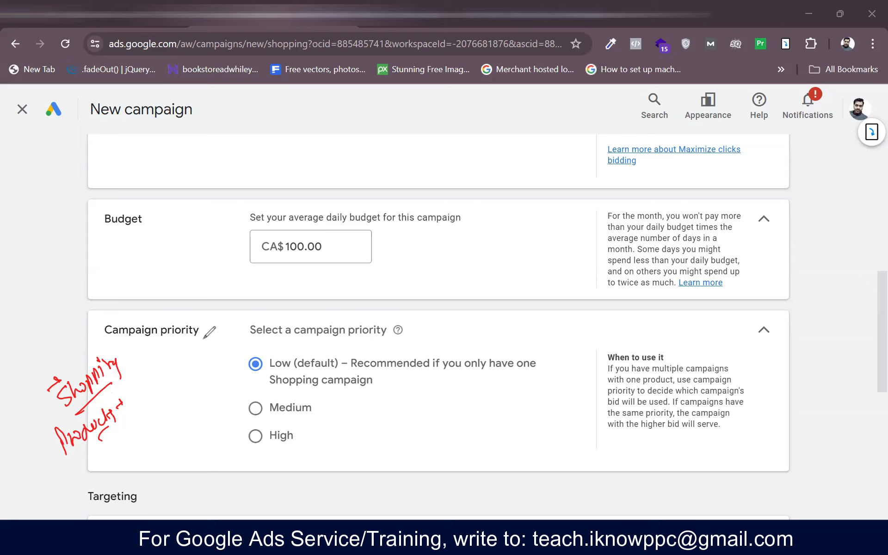
mouse_move(131, 345)
left_mouse_down()
mouse_move(180, 339)
mouse_move(199, 322)
left_mouse_up()
mouse_move(146, 379)
left_mouse_down()
mouse_move(149, 388)
mouse_move(203, 365)
left_mouse_up()
left_click_drag(142, 360, 193, 352)
left_click_drag(186, 352, 197, 348)
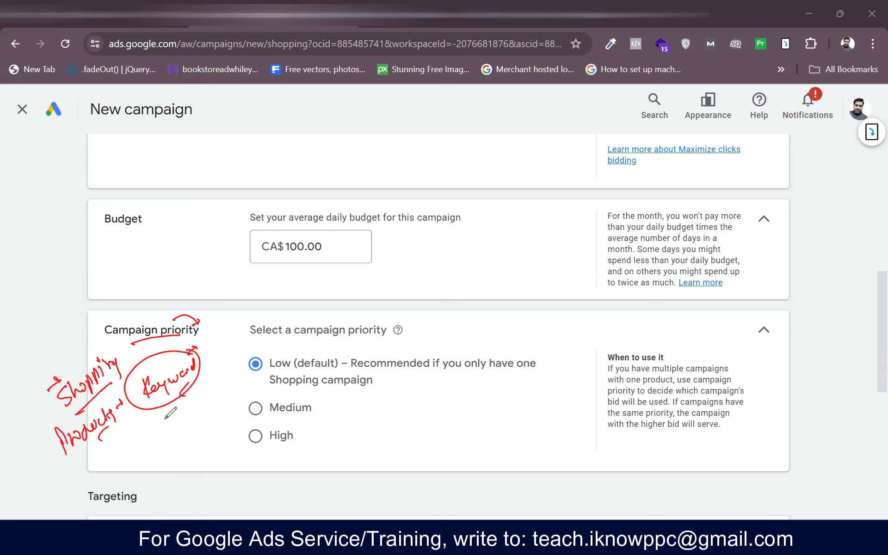
mouse_move(138, 428)
left_mouse_down()
mouse_move(185, 415)
mouse_move(216, 388)
left_mouse_up()
mouse_move(170, 437)
left_mouse_down()
mouse_move(206, 411)
mouse_move(212, 417)
left_mouse_up()
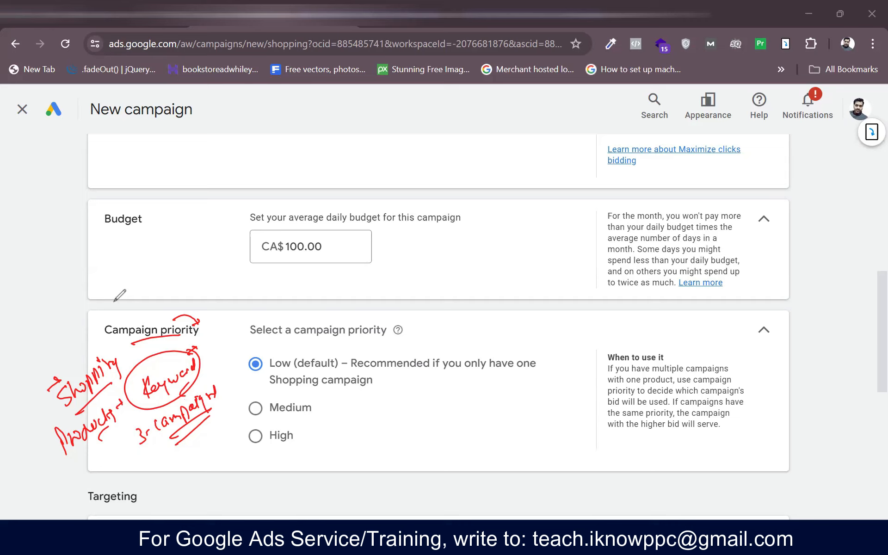
left_click_drag(143, 453, 165, 442)
left_click_drag(145, 463, 170, 446)
left_click_drag(202, 310, 221, 326)
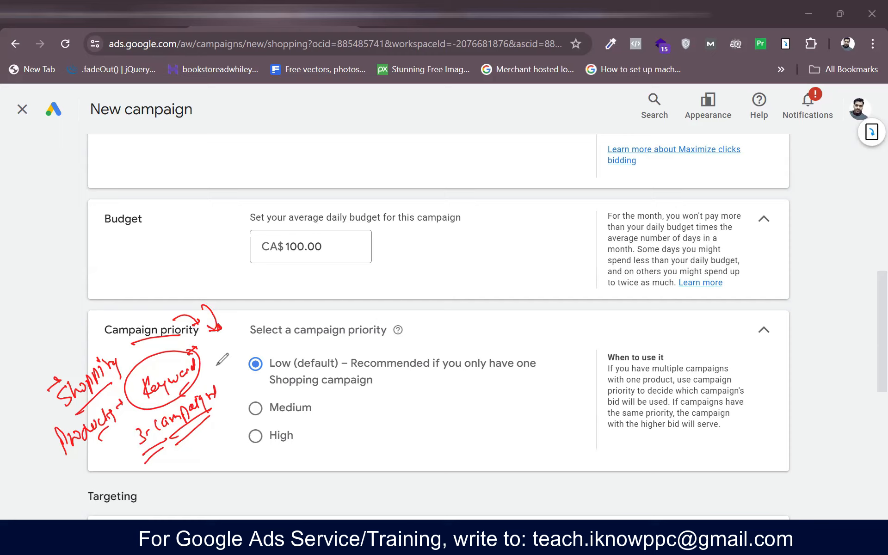
left_click_drag(253, 427, 264, 420)
left_click_drag(316, 435, 338, 429)
mouse_move(345, 407)
left_mouse_down()
mouse_move(357, 429)
mouse_move(372, 413)
mouse_move(407, 416)
left_mouse_up()
left_click(396, 412)
mouse_move(406, 394)
left_mouse_down()
mouse_move(426, 406)
mouse_move(454, 386)
left_mouse_up()
left_click_drag(430, 421, 443, 414)
mouse_move(471, 388)
left_mouse_down()
mouse_move(480, 384)
mouse_move(478, 392)
left_mouse_up()
mouse_move(486, 377)
left_mouse_down()
mouse_move(489, 391)
mouse_move(519, 374)
mouse_move(531, 336)
mouse_move(535, 343)
left_mouse_up()
left_click(504, 380)
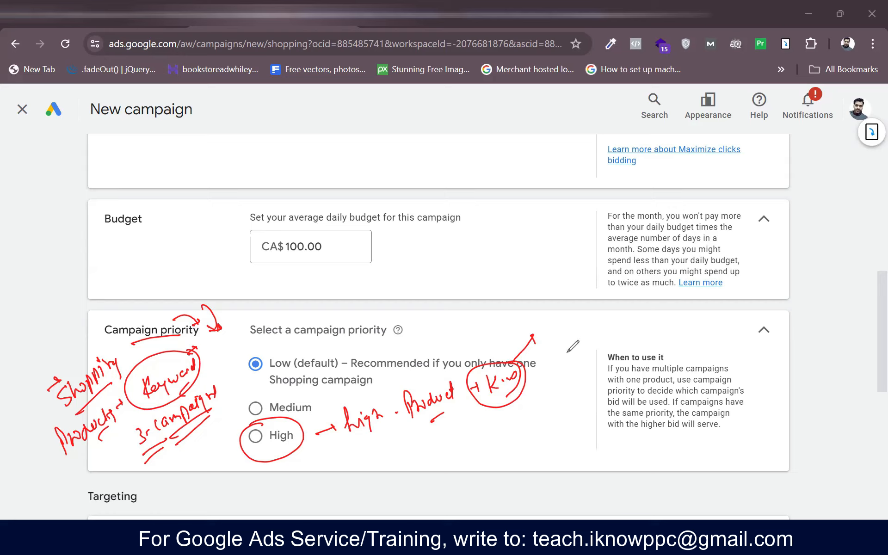
mouse_move(556, 328)
left_mouse_down()
mouse_move(556, 350)
mouse_move(563, 327)
mouse_move(570, 337)
mouse_move(575, 321)
mouse_move(582, 334)
mouse_move(556, 349)
left_mouse_up()
left_click_drag(224, 381, 237, 371)
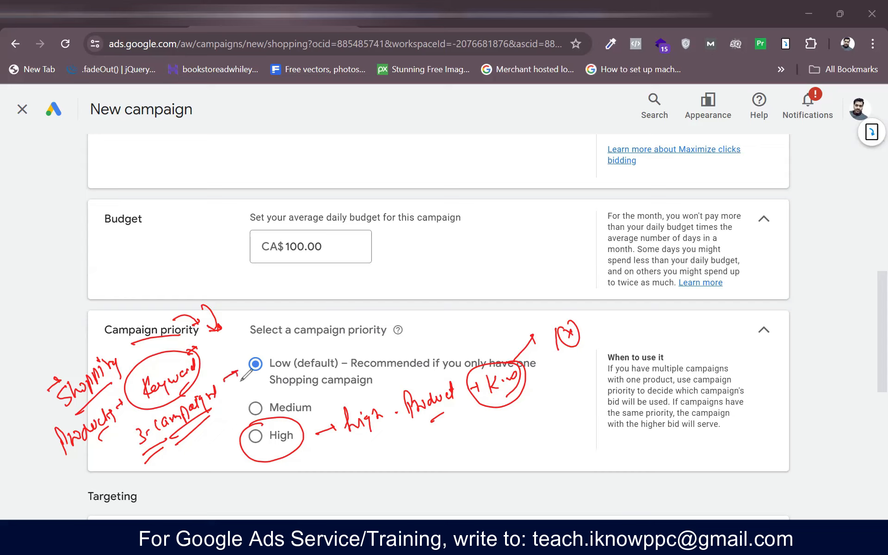
mouse_move(412, 331)
left_mouse_down()
mouse_move(419, 342)
mouse_move(407, 335)
mouse_move(452, 323)
left_mouse_up()
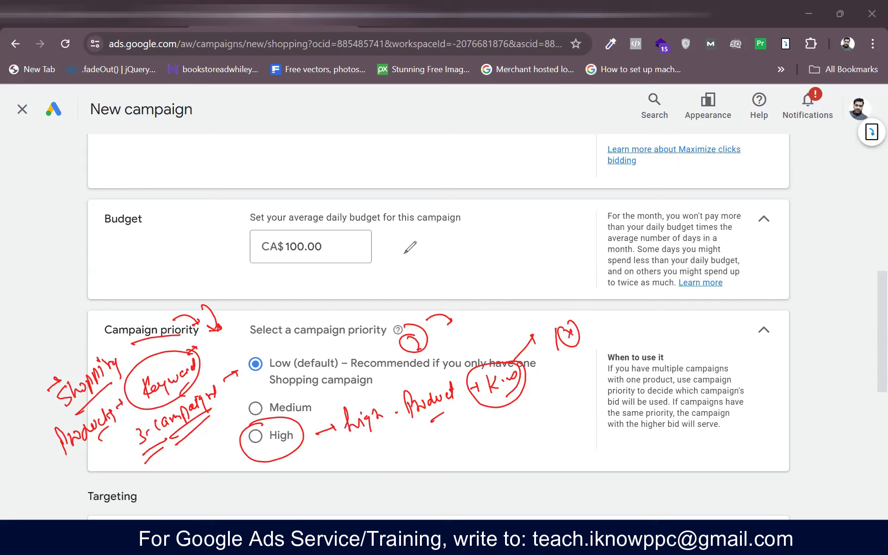
mouse_move(418, 253)
left_mouse_down()
mouse_move(419, 283)
mouse_move(426, 257)
mouse_move(430, 280)
left_mouse_up()
mouse_move(448, 246)
left_mouse_down()
mouse_move(457, 282)
mouse_move(397, 298)
left_mouse_up()
mouse_move(398, 285)
left_mouse_down()
mouse_move(397, 300)
mouse_move(396, 244)
mouse_move(478, 230)
left_mouse_up()
mouse_move(484, 218)
left_mouse_down()
mouse_move(506, 208)
mouse_move(506, 194)
mouse_move(513, 198)
left_mouse_up()
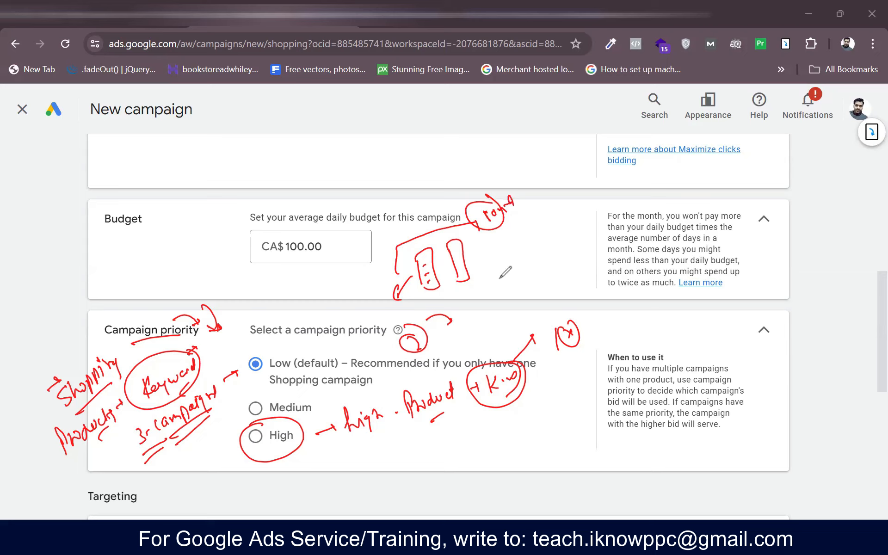
left_click_drag(424, 320, 523, 270)
mouse_move(514, 268)
left_mouse_down()
mouse_move(521, 262)
mouse_move(536, 273)
left_mouse_up()
left_click_drag(525, 233, 557, 270)
left_click(536, 247)
left_click(539, 255)
left_click(545, 262)
left_click(549, 267)
left_click_drag(549, 223, 570, 279)
left_click_drag(518, 234, 537, 291)
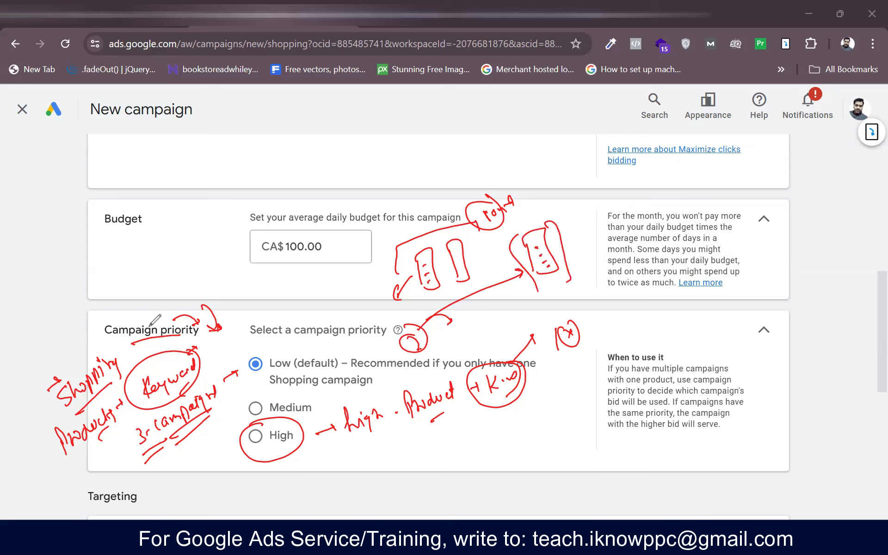
left_click_drag(149, 322, 170, 308)
key("e")
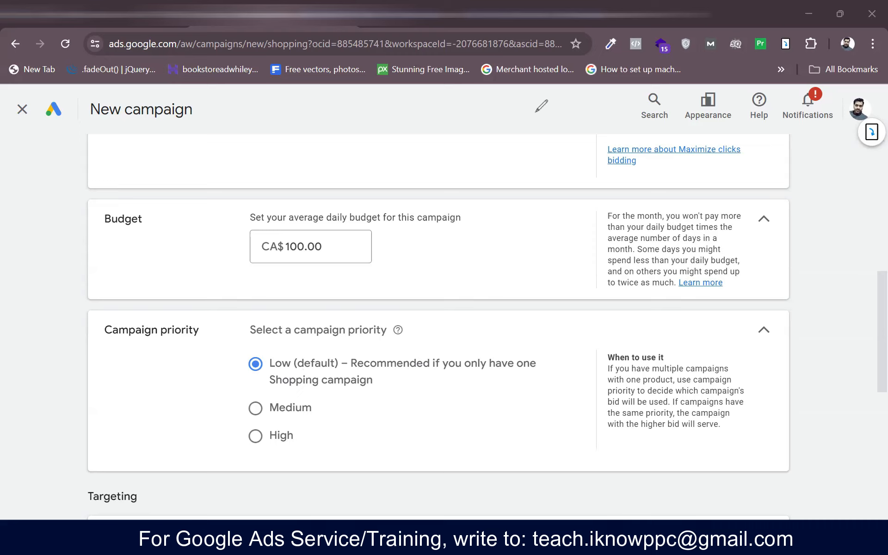
- Exclude Google search partners from the campaign's Search Network targeting
scroll(391, 407, "down", 5)
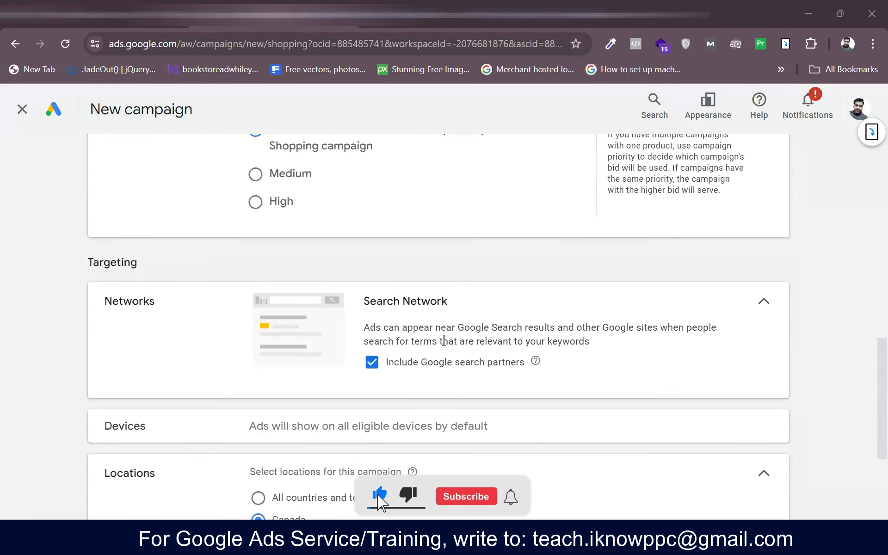
left_click(372, 362)
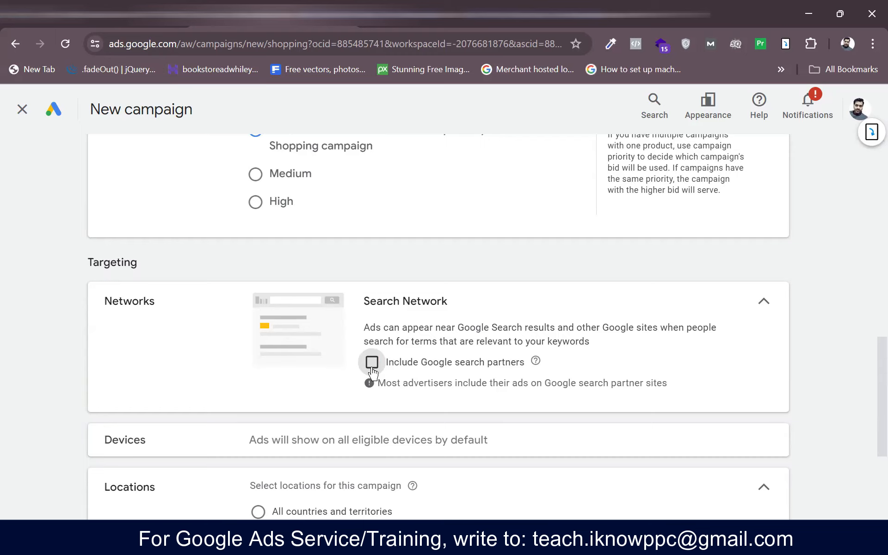
scroll(356, 437, "down", 2)
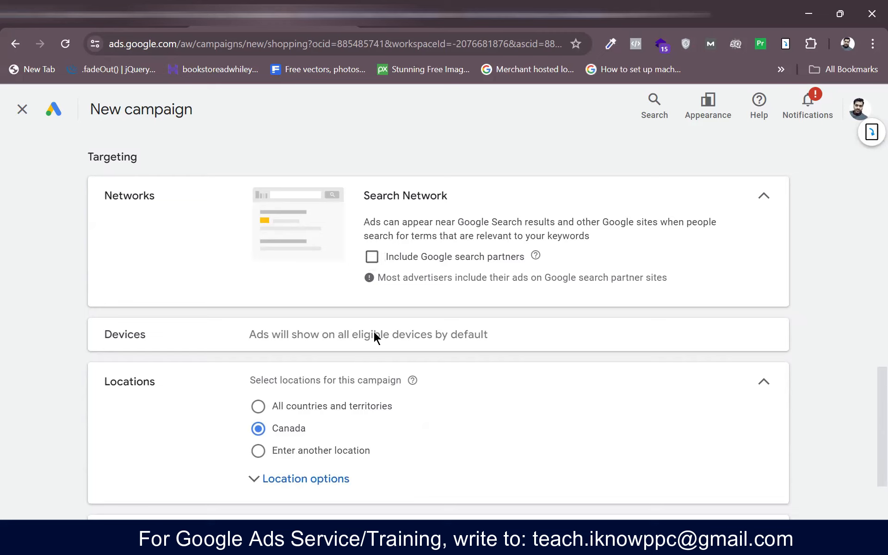
- Restrict the Canada location targeting to Presence: People in or regularly in your included locations
scroll(373, 331, "down", 2)
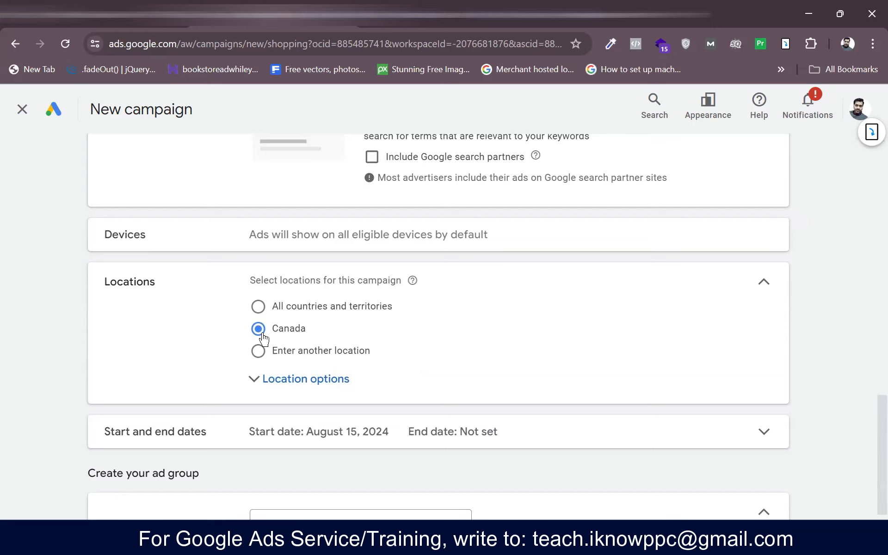
left_click(333, 378)
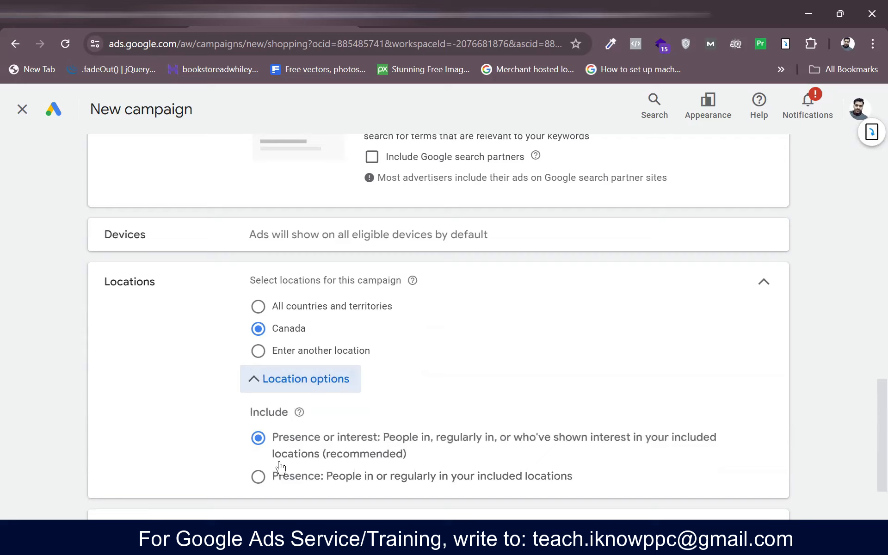
left_click(255, 476)
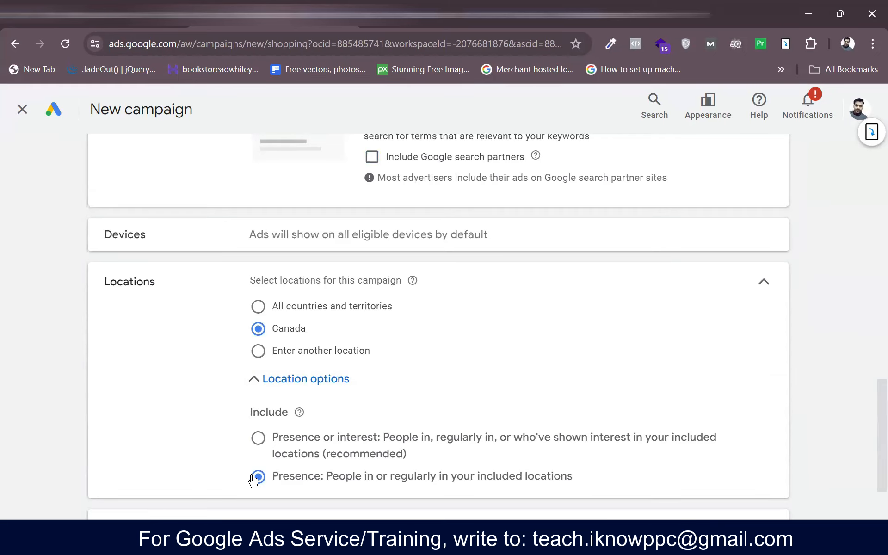
scroll(462, 404, "down", 3)
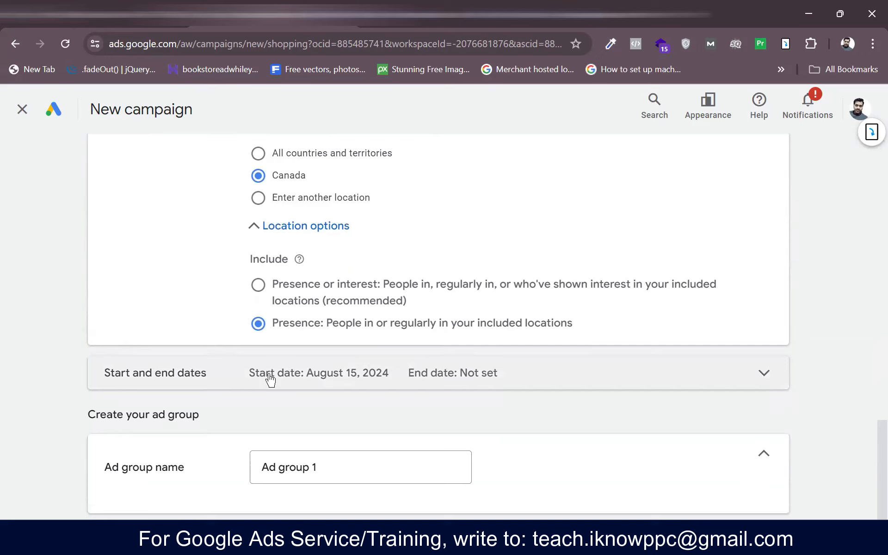
scroll(168, 437, "down", 1)
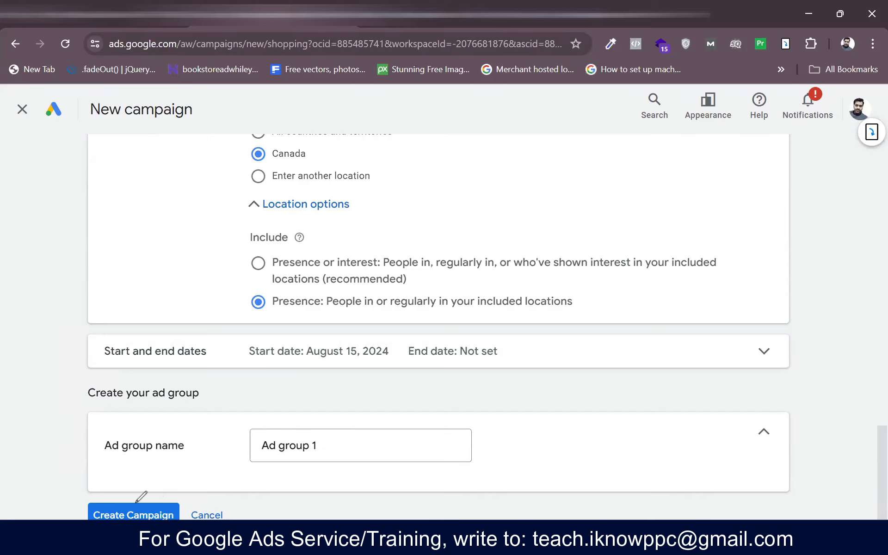
mouse_move(116, 482)
left_mouse_down()
mouse_move(211, 518)
mouse_move(226, 486)
mouse_move(221, 493)
left_mouse_up()
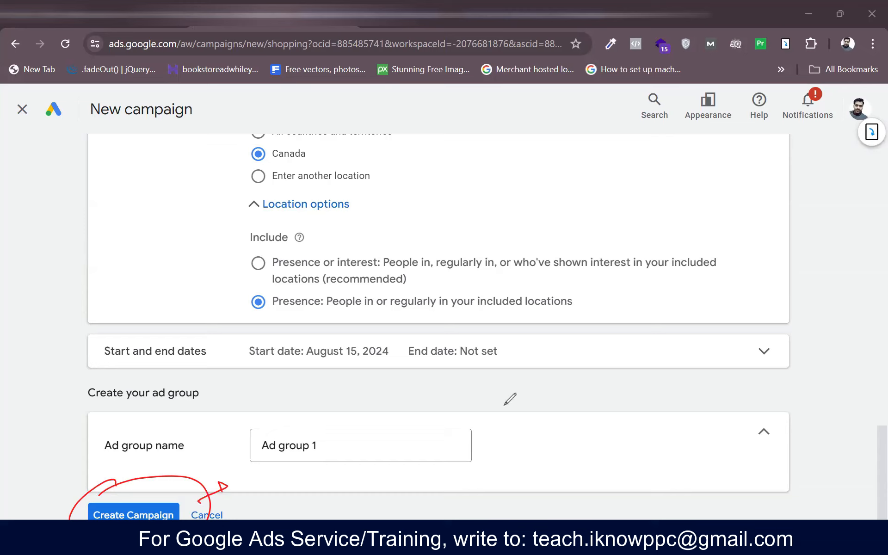
left_click_drag(493, 380, 488, 405)
mouse_move(506, 388)
left_mouse_down()
mouse_move(560, 362)
mouse_move(712, 329)
mouse_move(633, 384)
mouse_move(620, 377)
mouse_move(670, 418)
mouse_move(694, 392)
mouse_move(779, 357)
left_mouse_up()
left_click(709, 414)
left_click_drag(724, 405, 777, 383)
mouse_move(716, 449)
left_mouse_down()
mouse_move(710, 457)
mouse_move(768, 414)
mouse_move(791, 410)
left_mouse_up()
mouse_move(734, 345)
left_mouse_down()
mouse_move(705, 384)
mouse_move(684, 366)
left_mouse_up()
left_click(340, 503)
mouse_move(299, 519)
left_mouse_down()
mouse_move(316, 508)
mouse_move(354, 509)
left_mouse_up()
mouse_move(365, 506)
left_mouse_down()
mouse_move(335, 497)
mouse_move(326, 518)
left_mouse_up()
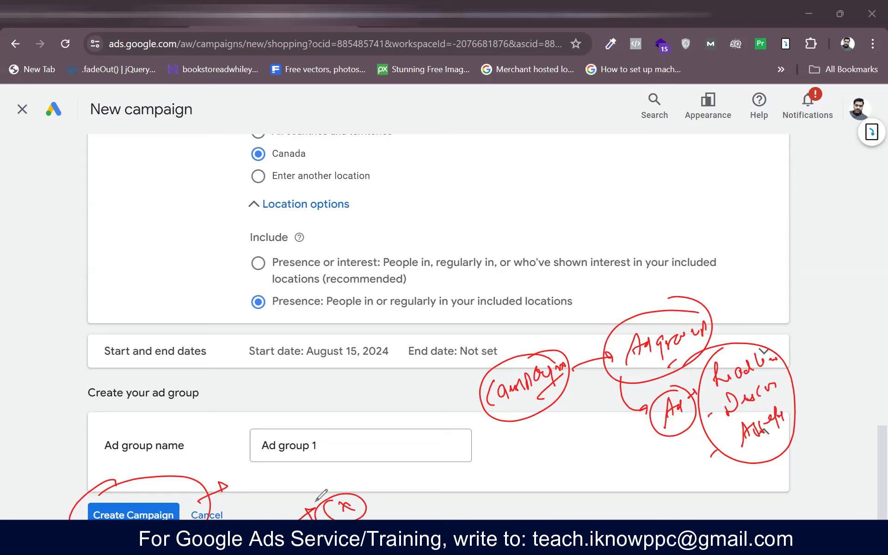
left_click_drag(376, 519, 451, 497)
mouse_move(481, 470)
left_mouse_down()
mouse_move(492, 467)
mouse_move(497, 477)
mouse_move(525, 470)
mouse_move(515, 455)
mouse_move(523, 495)
left_mouse_up()
mouse_move(422, 469)
left_mouse_down()
mouse_move(472, 481)
mouse_move(273, 502)
mouse_move(290, 502)
left_mouse_up()
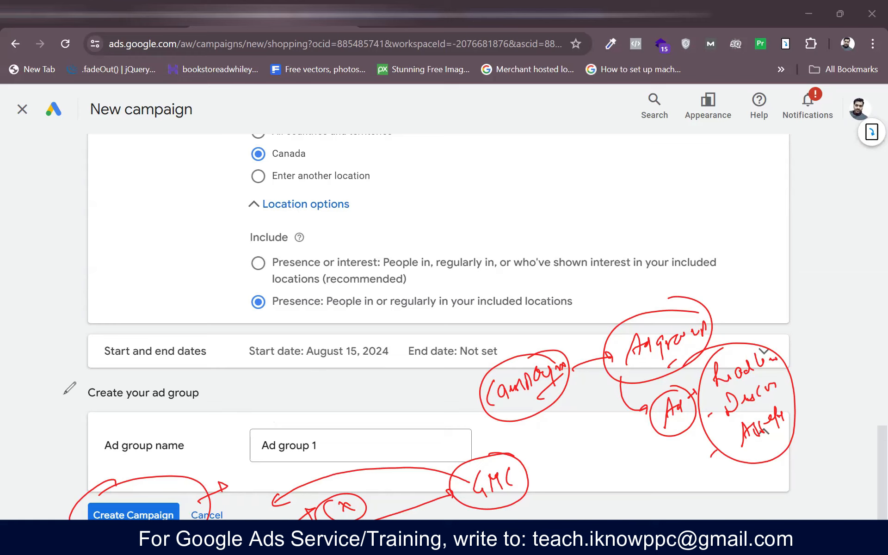
key("e")
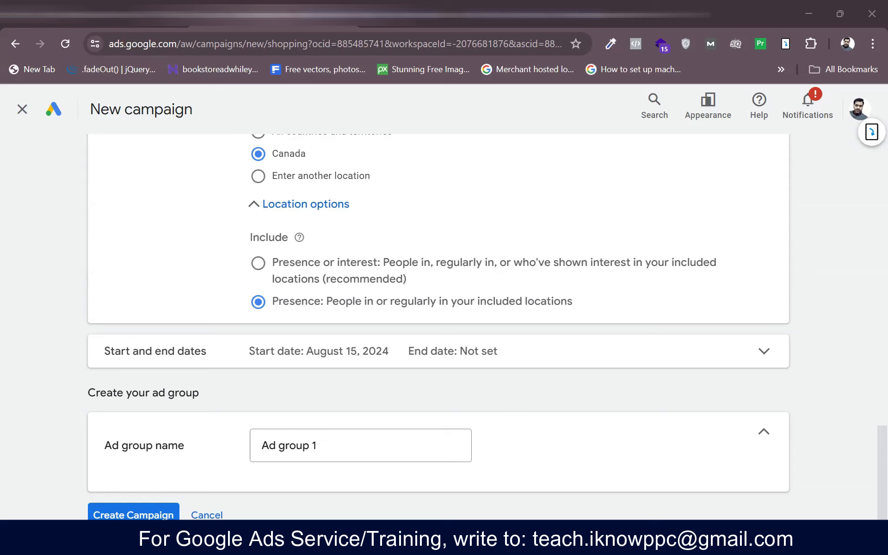
scroll(298, 415, "up", 10)
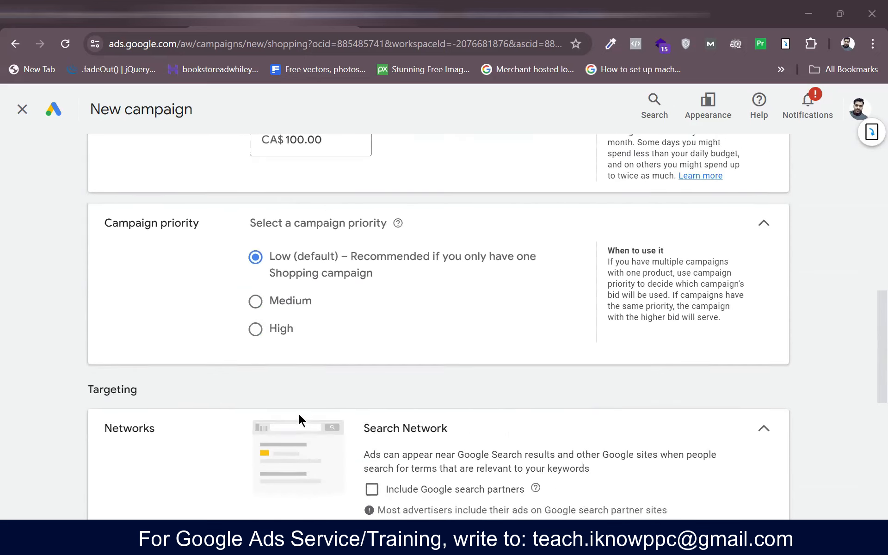
scroll(298, 416, "up", 7)
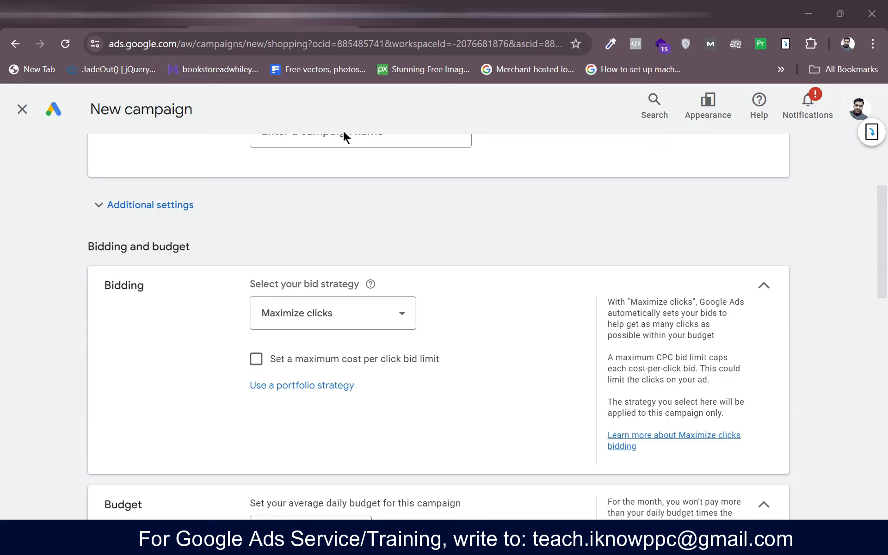
left_click_drag(217, 233, 239, 225)
mouse_move(277, 216)
left_mouse_down()
mouse_move(273, 237)
mouse_move(334, 202)
mouse_move(342, 212)
mouse_move(319, 181)
mouse_move(310, 190)
left_mouse_up()
mouse_move(365, 215)
left_mouse_down()
mouse_move(390, 226)
mouse_move(447, 204)
mouse_move(496, 214)
mouse_move(586, 209)
mouse_move(597, 223)
mouse_move(565, 231)
left_mouse_up()
left_click_drag(552, 240, 567, 236)
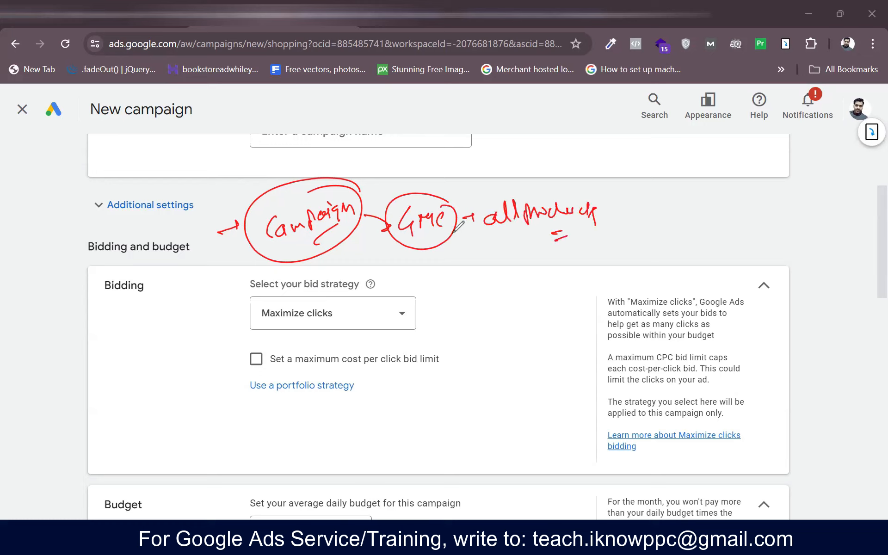
mouse_move(403, 278)
left_mouse_down()
mouse_move(435, 275)
mouse_move(435, 283)
left_mouse_up()
mouse_move(466, 283)
left_mouse_down()
mouse_move(461, 293)
mouse_move(487, 299)
mouse_move(540, 278)
mouse_move(538, 264)
mouse_move(578, 264)
mouse_move(628, 241)
left_mouse_up()
left_click_drag(555, 234, 665, 223)
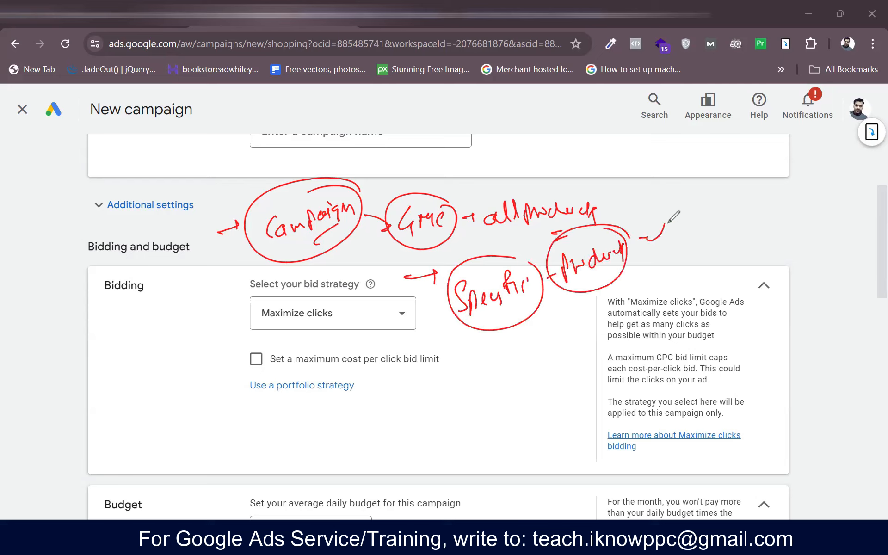
mouse_move(457, 196)
left_mouse_down()
mouse_move(503, 155)
mouse_move(525, 149)
left_mouse_up()
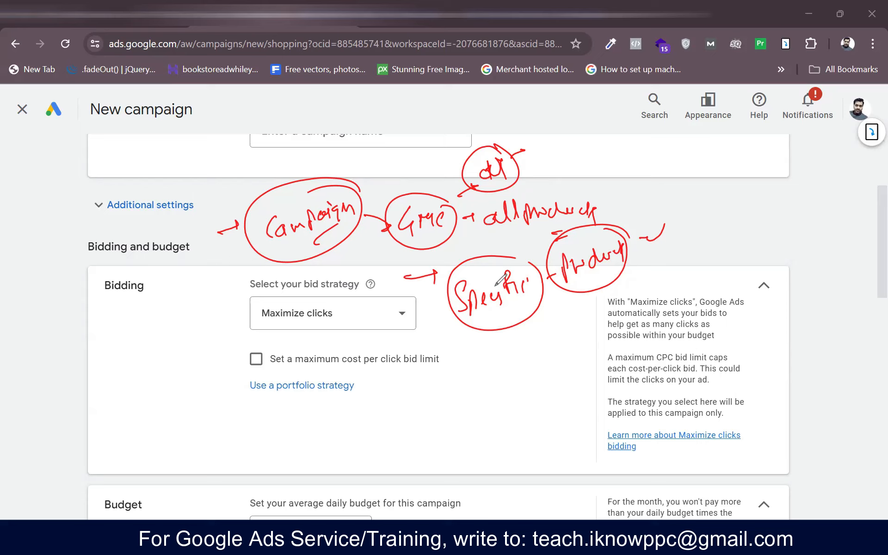
left_click_drag(434, 377, 454, 367)
mouse_move(65, 398)
left_mouse_down()
mouse_move(69, 420)
mouse_move(72, 396)
left_mouse_up()
left_click_drag(78, 392, 84, 400)
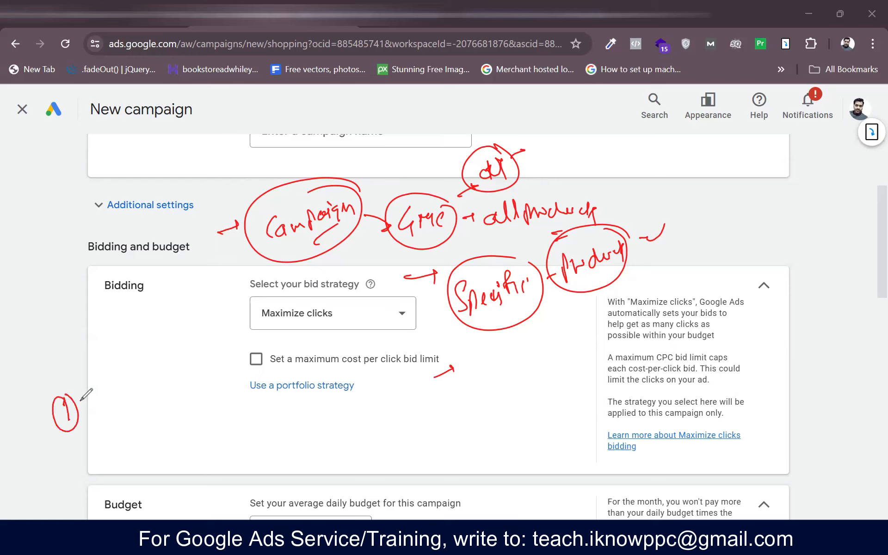
mouse_move(81, 356)
left_mouse_down()
mouse_move(84, 365)
mouse_move(111, 344)
mouse_move(116, 353)
left_mouse_up()
left_click(92, 407)
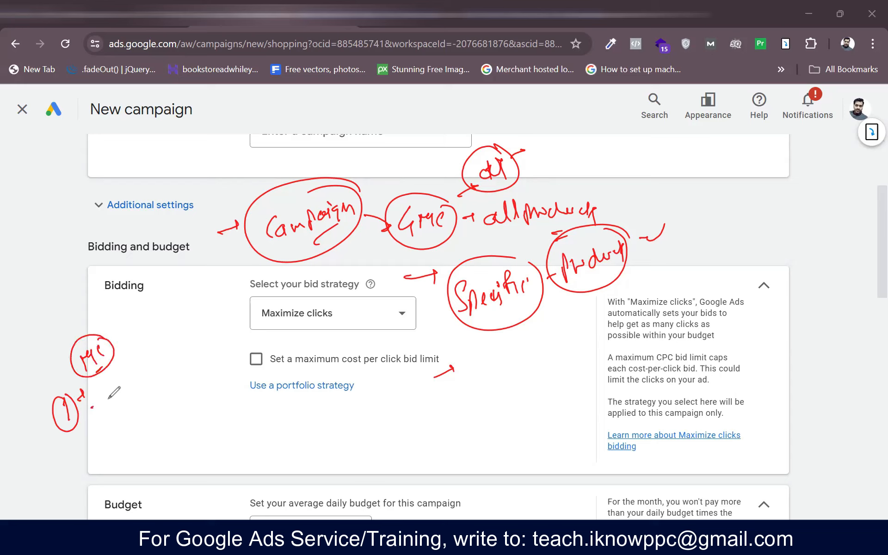
mouse_move(99, 381)
left_mouse_down()
mouse_move(105, 412)
mouse_move(168, 357)
mouse_move(185, 359)
mouse_move(167, 340)
mouse_move(199, 363)
mouse_move(201, 355)
left_mouse_up()
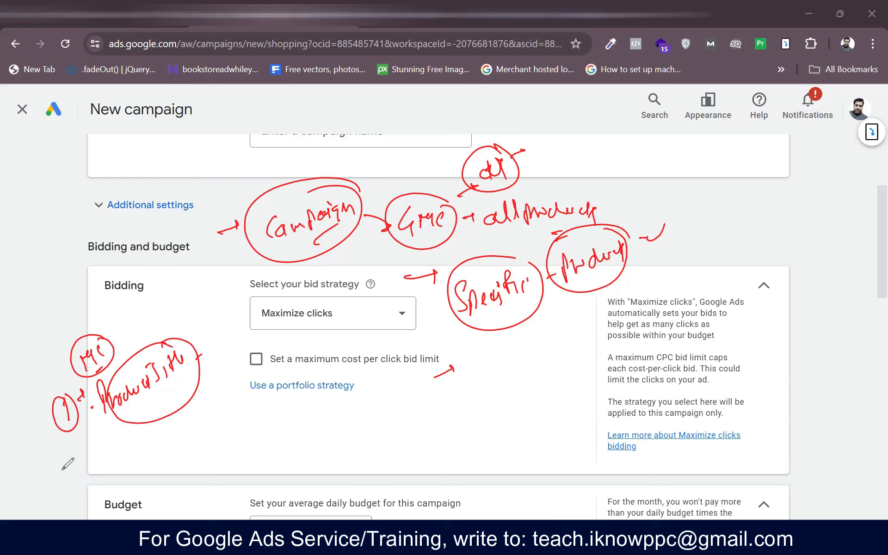
mouse_move(63, 465)
left_mouse_down()
mouse_move(89, 462)
mouse_move(110, 440)
mouse_move(128, 446)
left_mouse_up()
left_click_drag(123, 448, 167, 405)
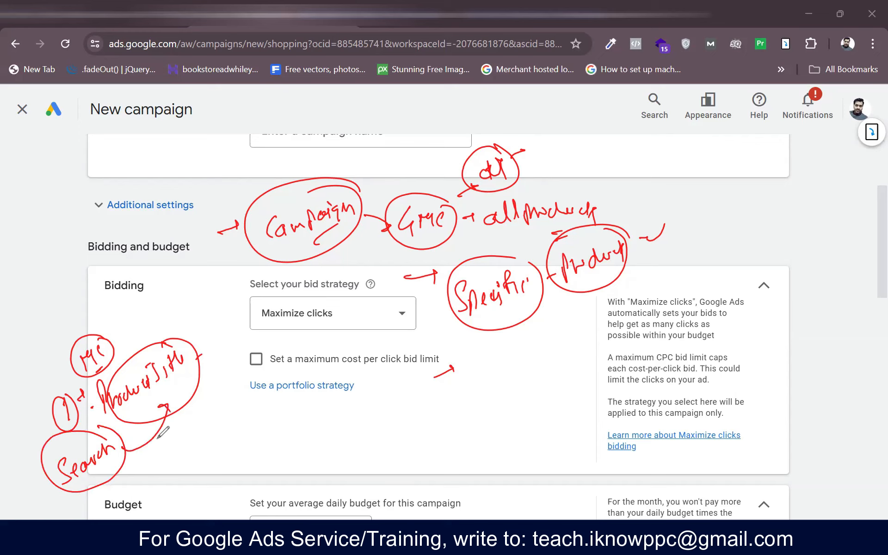
left_click_drag(165, 460, 179, 452)
mouse_move(202, 416)
left_mouse_down()
mouse_move(206, 430)
mouse_move(229, 434)
left_mouse_up()
mouse_move(153, 462)
left_mouse_down()
mouse_move(164, 446)
mouse_move(260, 438)
mouse_move(271, 407)
mouse_move(288, 416)
mouse_move(306, 409)
left_mouse_up()
left_click_drag(187, 467, 276, 430)
left_click_drag(334, 410, 344, 409)
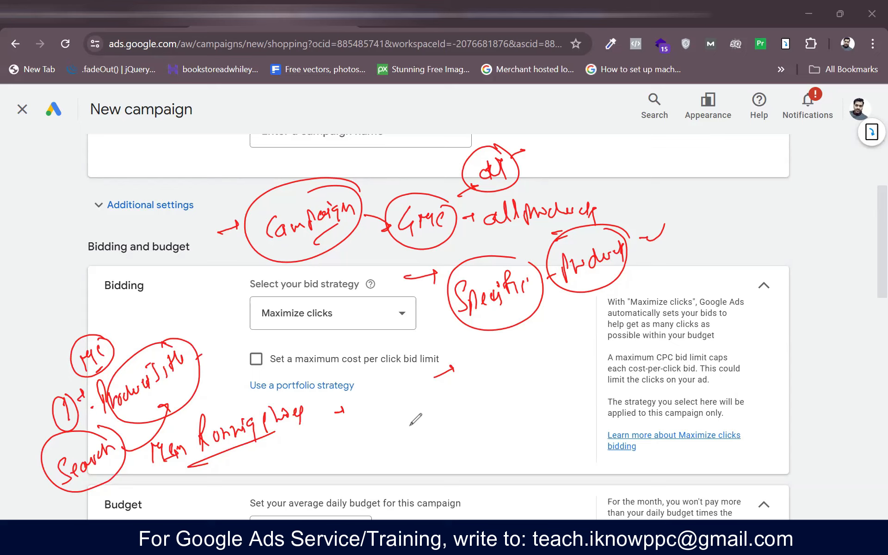
mouse_move(419, 428)
left_mouse_down()
mouse_move(481, 404)
mouse_move(499, 409)
mouse_move(616, 379)
left_mouse_up()
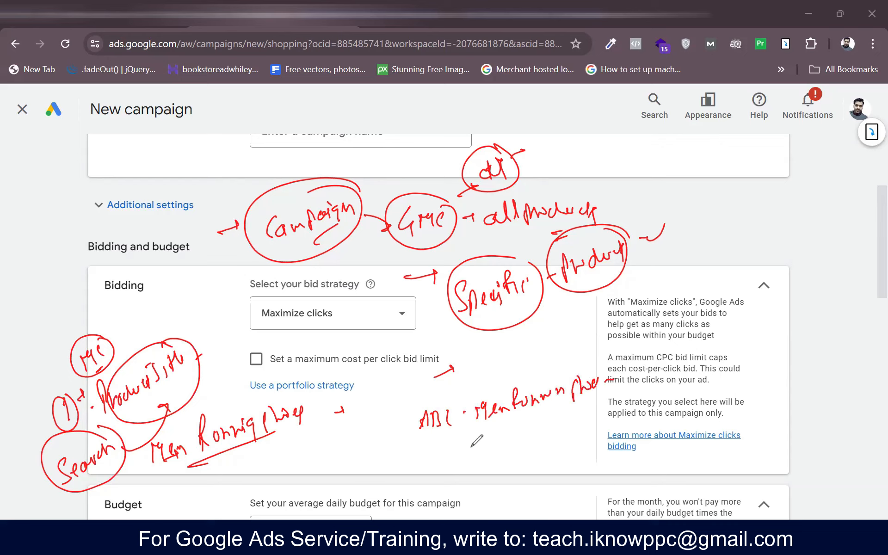
mouse_move(469, 443)
left_mouse_down()
mouse_move(467, 454)
mouse_move(501, 456)
mouse_move(476, 425)
left_mouse_up()
mouse_move(439, 396)
left_mouse_down()
mouse_move(425, 448)
mouse_move(435, 398)
left_mouse_up()
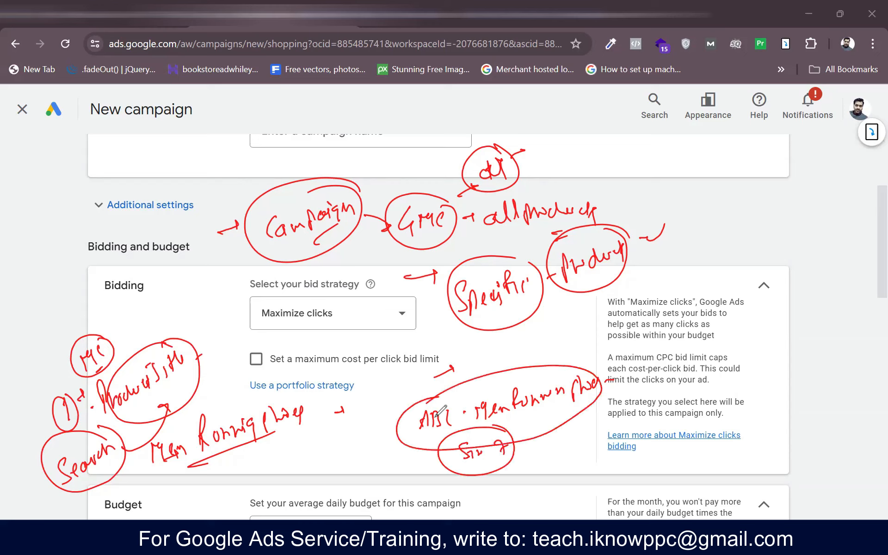